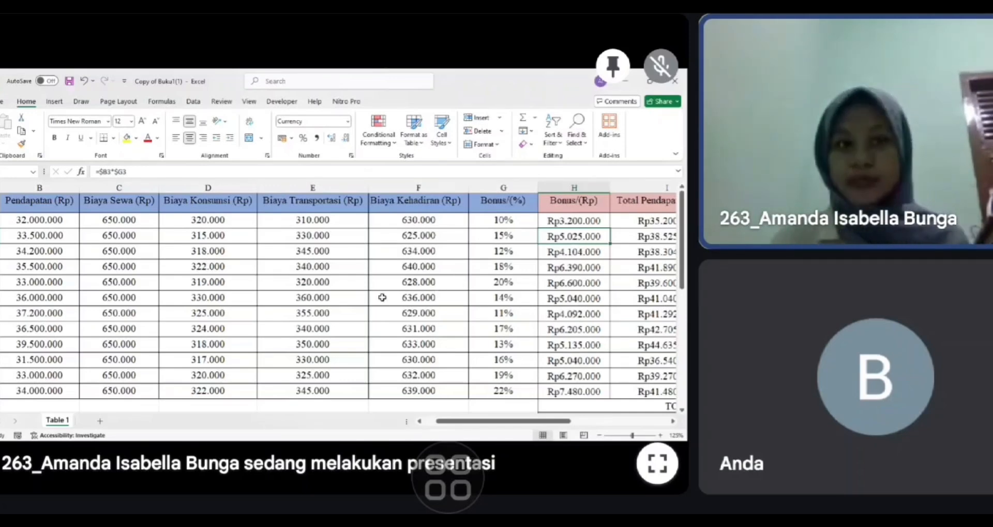
Step: Review the source figures for Januari, checking the linked cells for Pendapatan, Biaya Transportasi and Bonus percentage
scroll(382, 297, "left", 1)
scroll(382, 297, "left", 2)
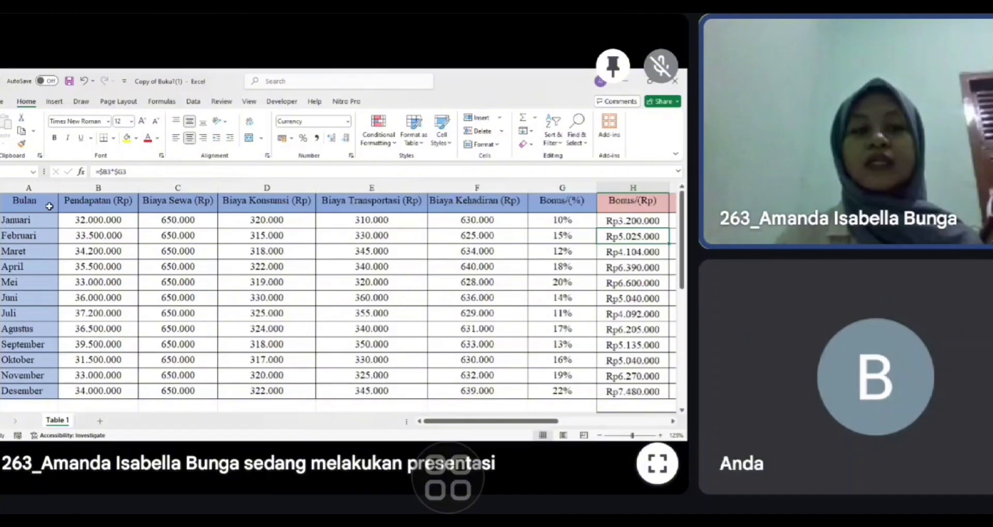
left_click(99, 219)
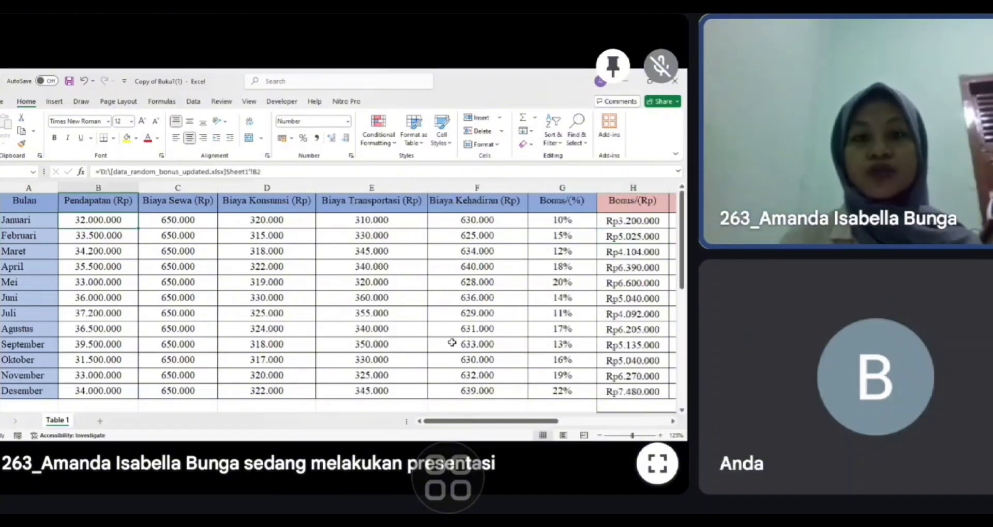
left_click(372, 220)
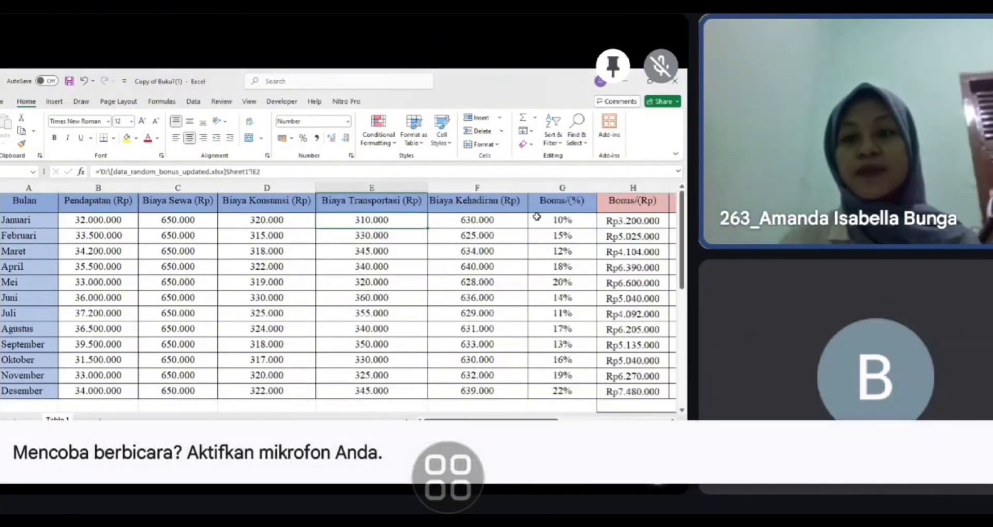
left_click(543, 225)
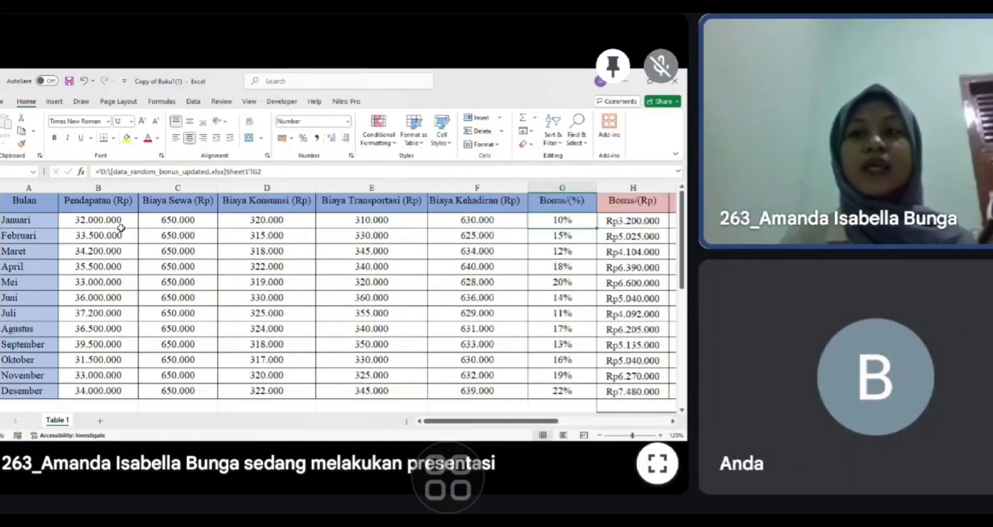
Step: Inspect the Total Pendapatan Actual formulas for Februari and Januari and the Sisa Kas formula for Januari
scroll(502, 232, "right", 3)
left_click(502, 237)
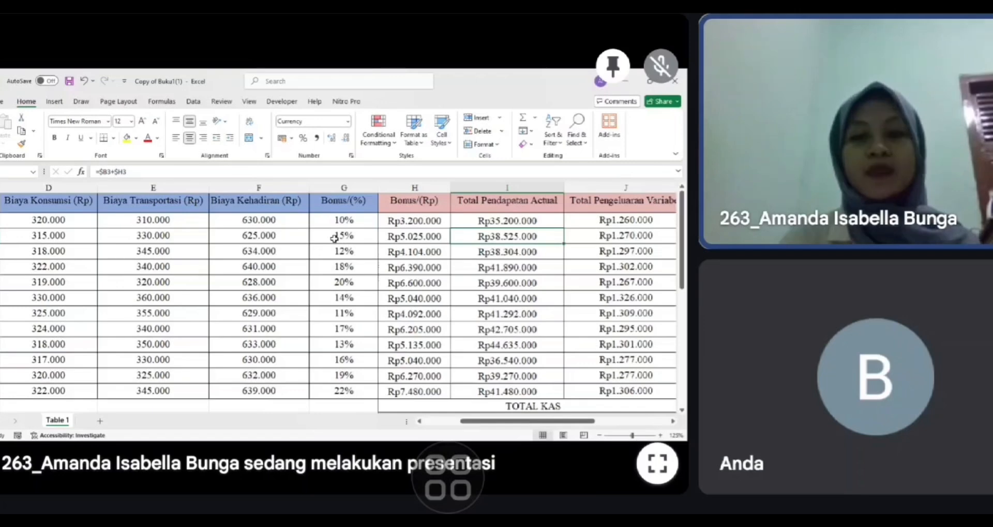
scroll(334, 238, "left", 1)
left_click(587, 219)
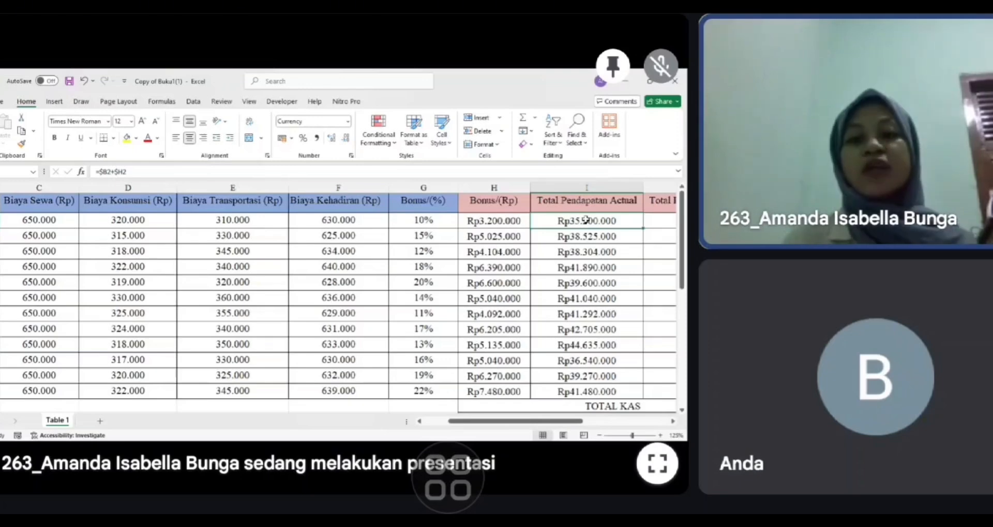
scroll(586, 220, "left", 1)
left_click(501, 219)
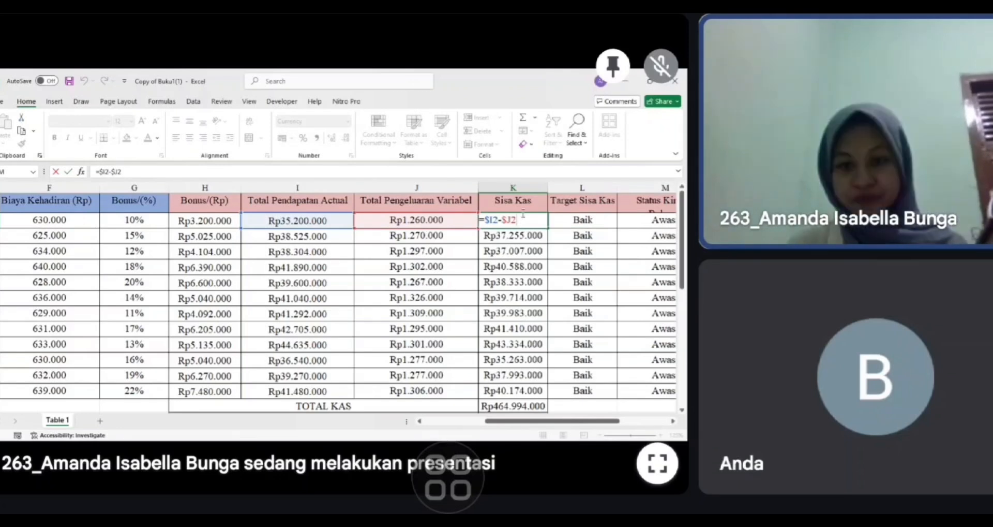
Step: Check the Target Sisa Kas formula for Mei and the Target kas bulanan cell it refers to
left_click(551, 276)
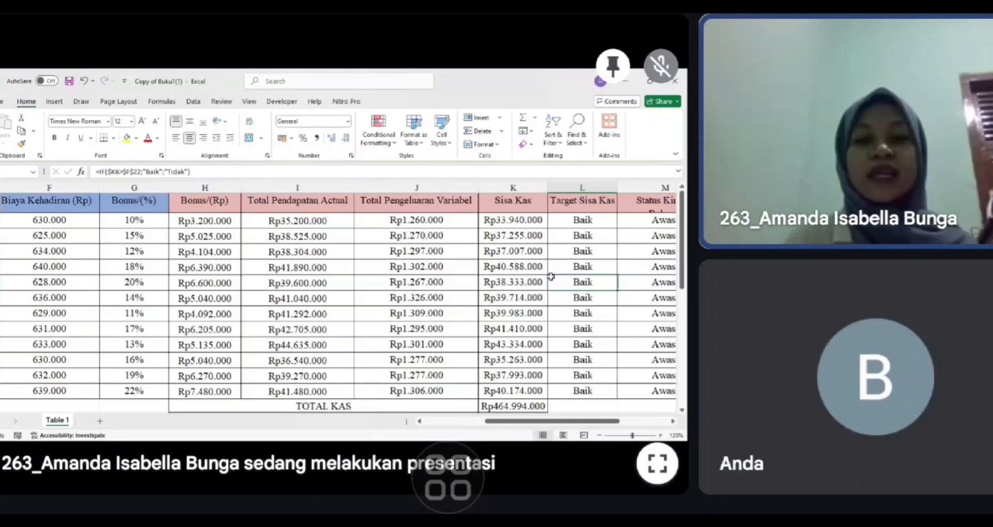
scroll(297, 373, "down", 5)
scroll(297, 373, "left", 5)
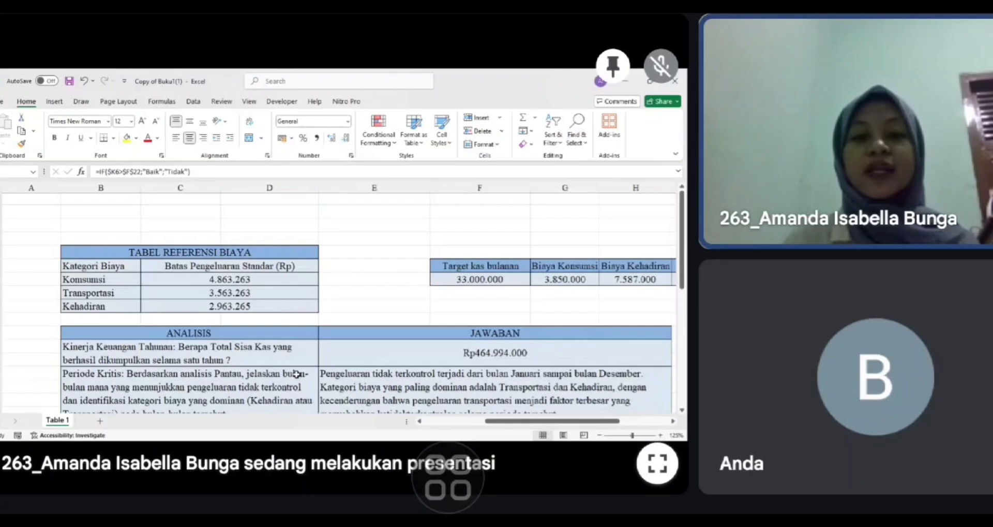
scroll(296, 374, "right", 2)
left_click(340, 279)
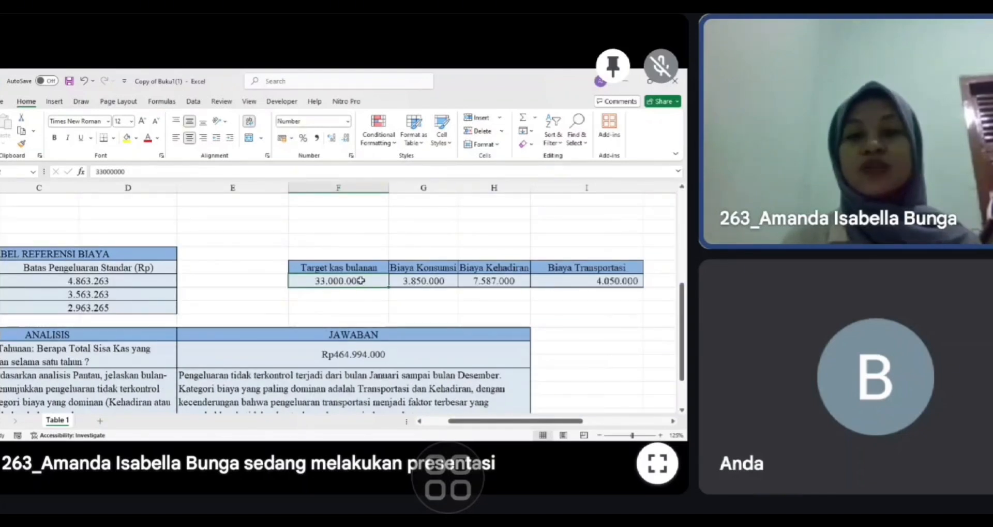
scroll(361, 281, "up", 5)
scroll(361, 281, "right", 2)
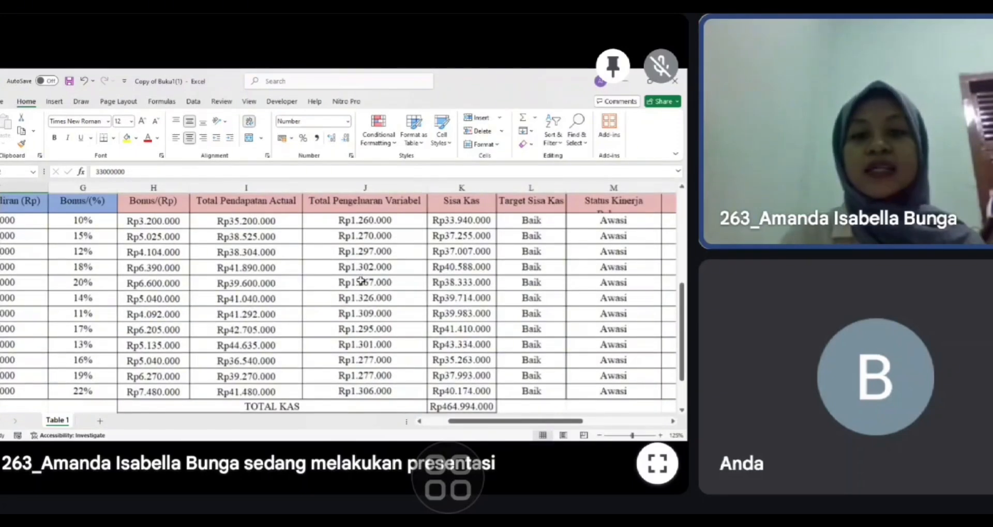
Step: Open the Target Sisa Kas formula for Januari and trace its cell references, leaving the formula as it is
scroll(361, 280, "right", 2)
left_click(360, 280, "shift")
double_click(412, 220)
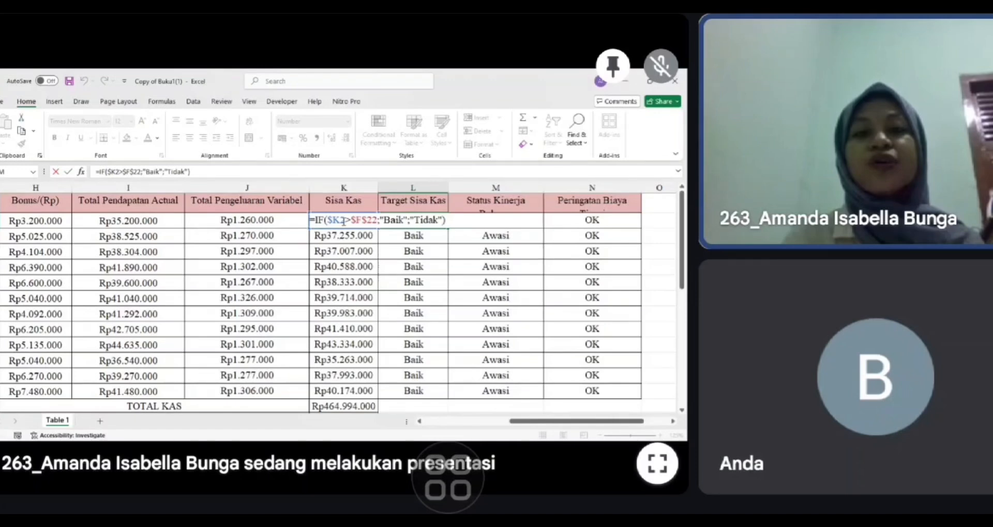
scroll(344, 221, "down", 3)
scroll(343, 221, "left", 2)
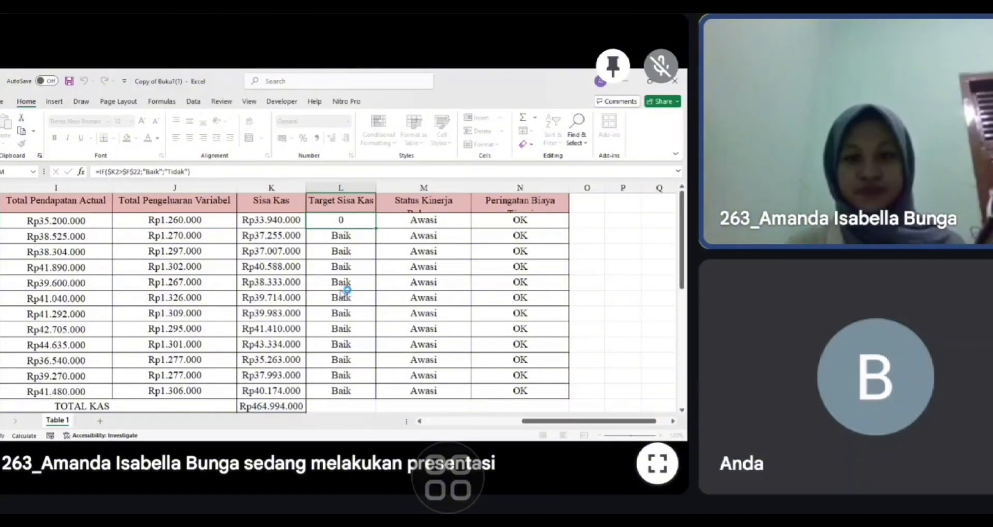
key("Return")
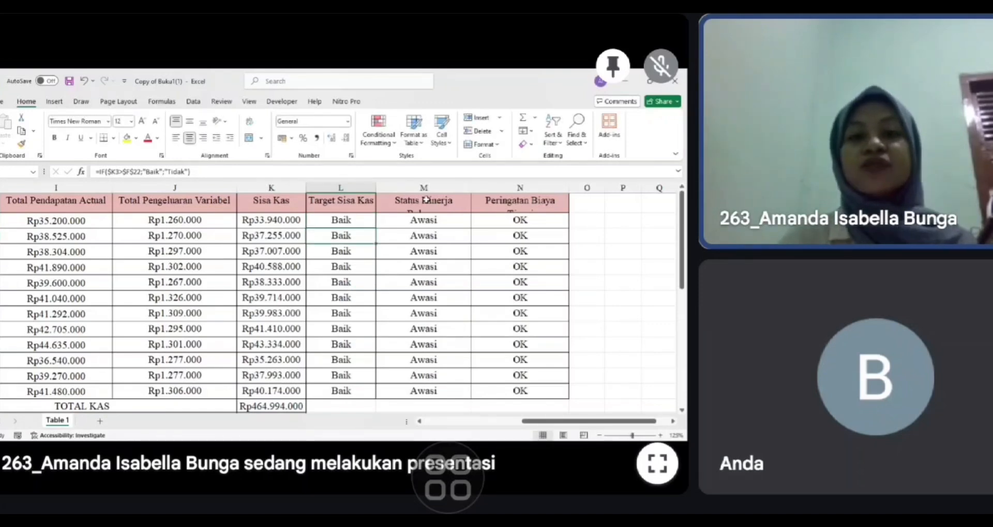
Step: Fit the Status Kinerja Bulanan and Peringatan Biaya Tinggi column widths to their full header text
double_click(427, 200)
double_click(471, 187)
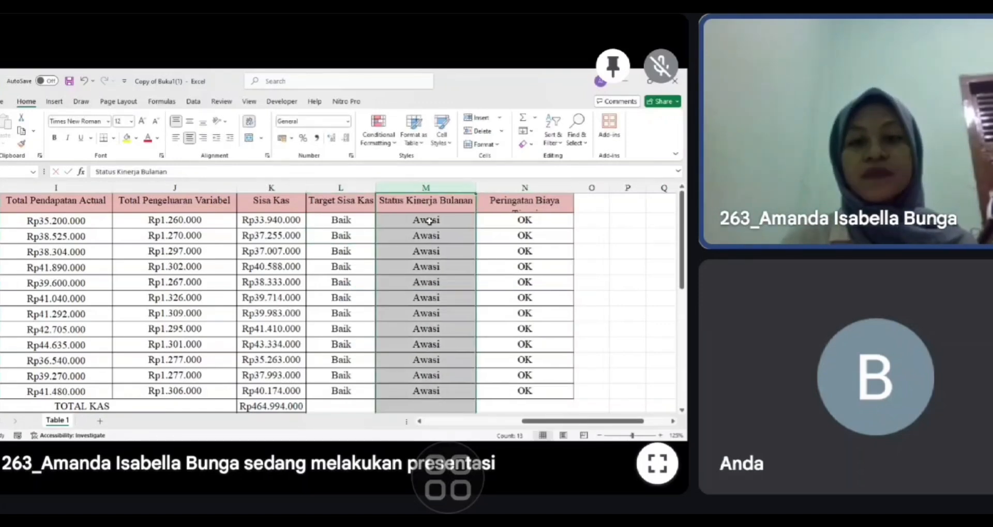
left_click(429, 221)
double_click(573, 188)
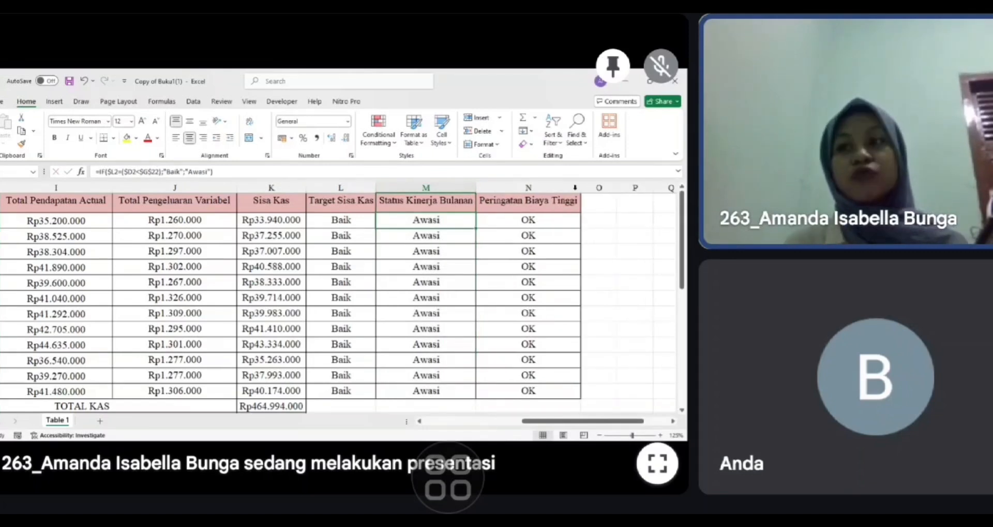
Step: Inspect the Januari formulas for Status Kinerja Bulanan and Peringatan Biaya Tinggi, tracing the cost cells used by the warning formula
double_click(456, 220)
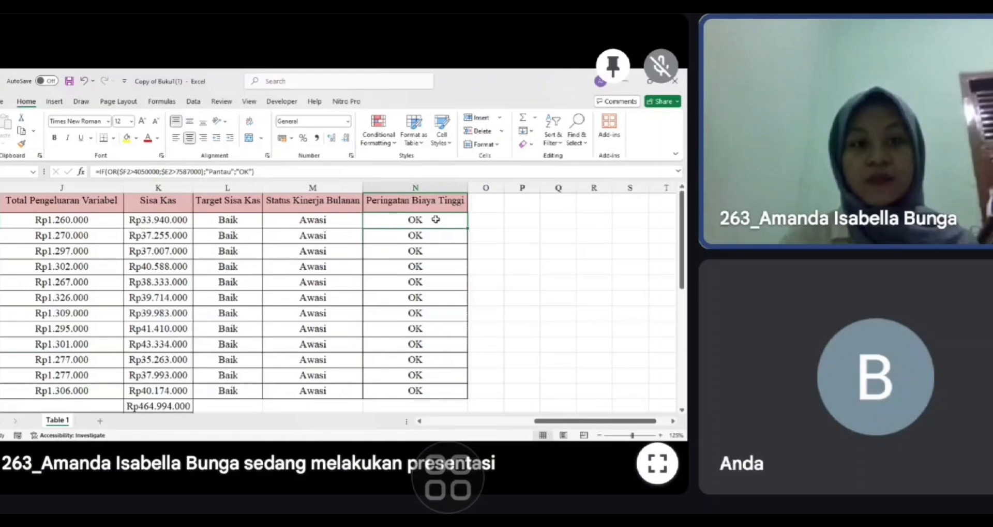
double_click(436, 220)
scroll(341, 242, "left", 5)
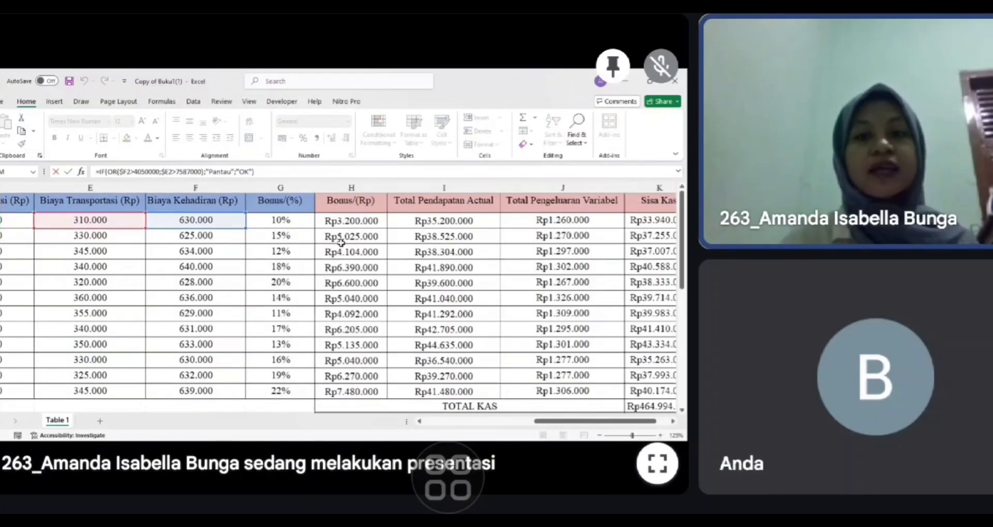
scroll(364, 299, "right", 4)
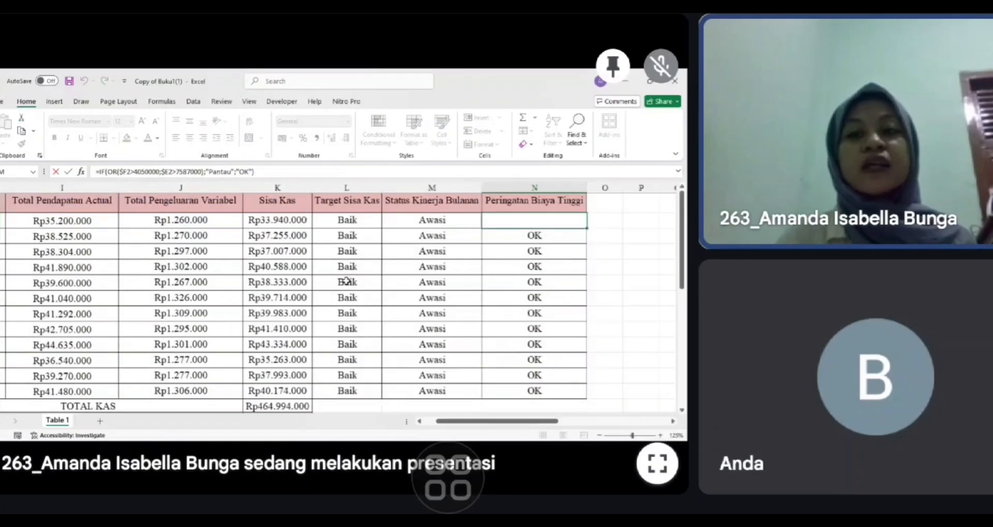
scroll(363, 299, "right", 2)
scroll(364, 299, "up", 1)
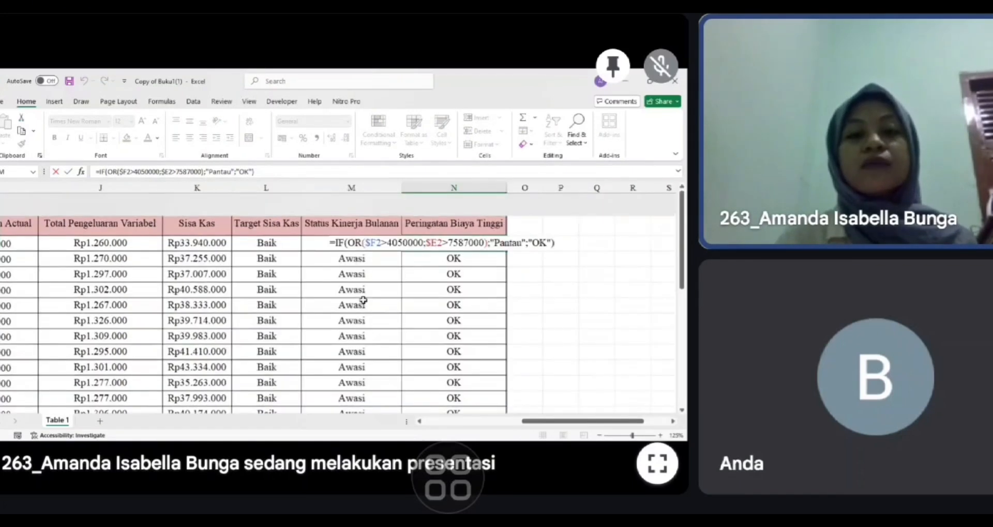
scroll(363, 300, "down", 1)
scroll(364, 299, "right", 2)
scroll(361, 299, "left", 3)
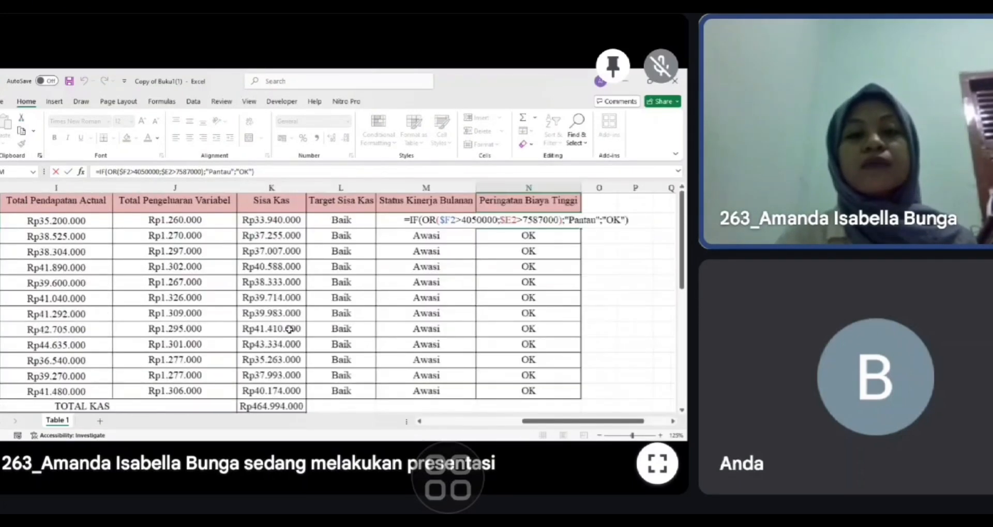
Step: Compare the limits in the Januari Peringatan Biaya Tinggi formula with the Biaya Kehadiran and Biaya Transportasi reference table, then close the formula unchanged
scroll(204, 333, "down", 10)
scroll(203, 333, "right", 2)
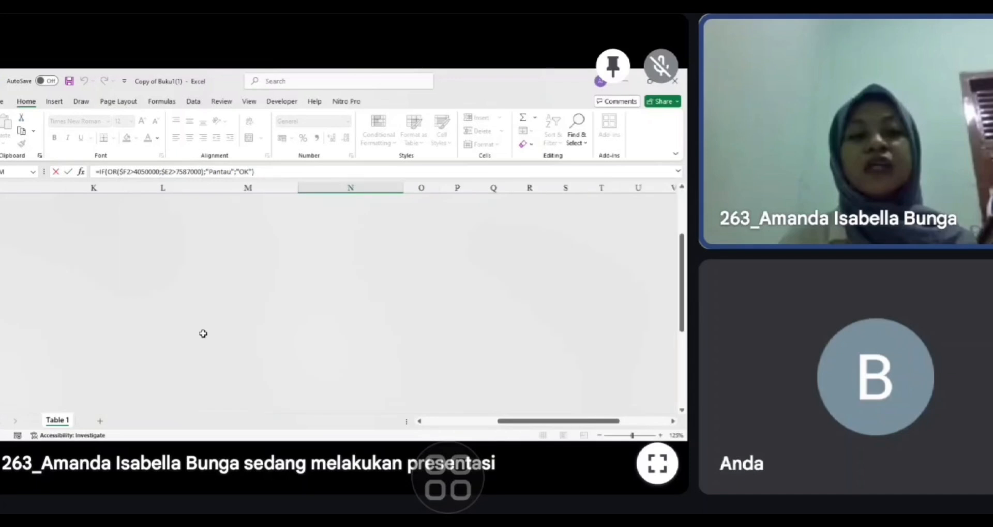
scroll(203, 333, "up", 10)
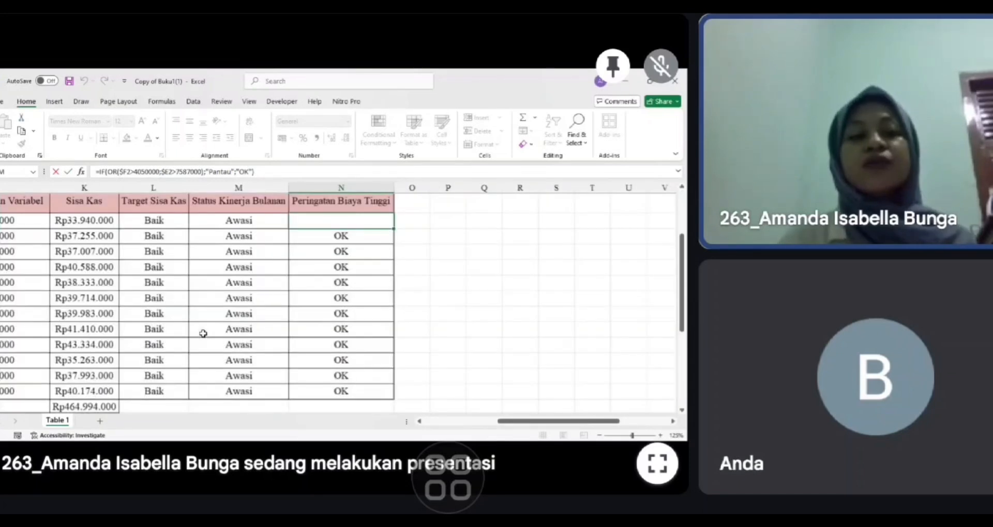
scroll(203, 332, "right", 1)
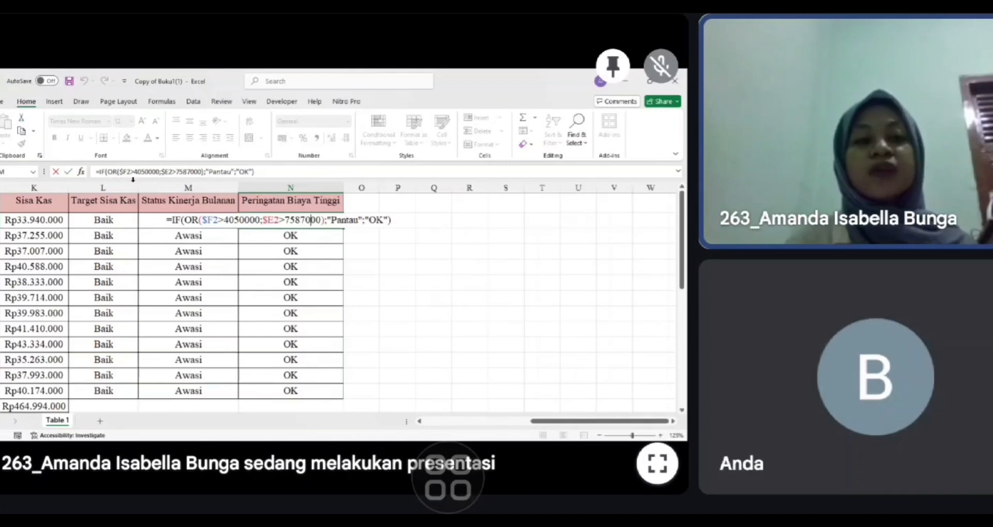
scroll(149, 278, "down", 3)
scroll(149, 278, "left", 4)
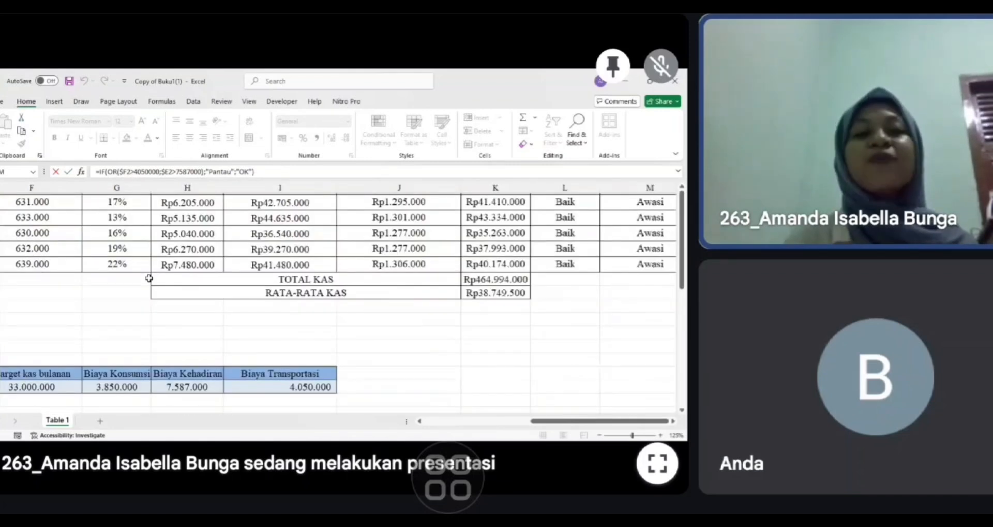
scroll(149, 278, "up", 1)
scroll(149, 279, "left", 1)
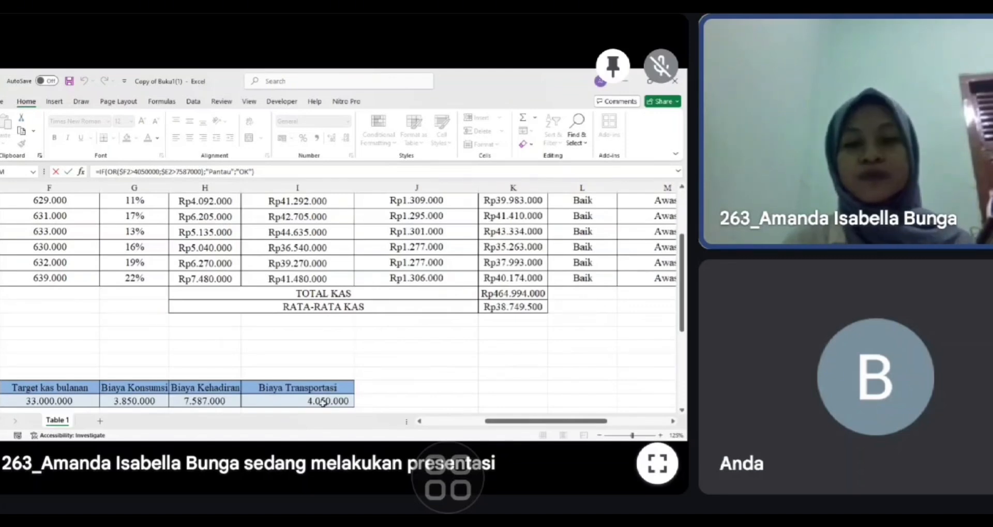
key("Return")
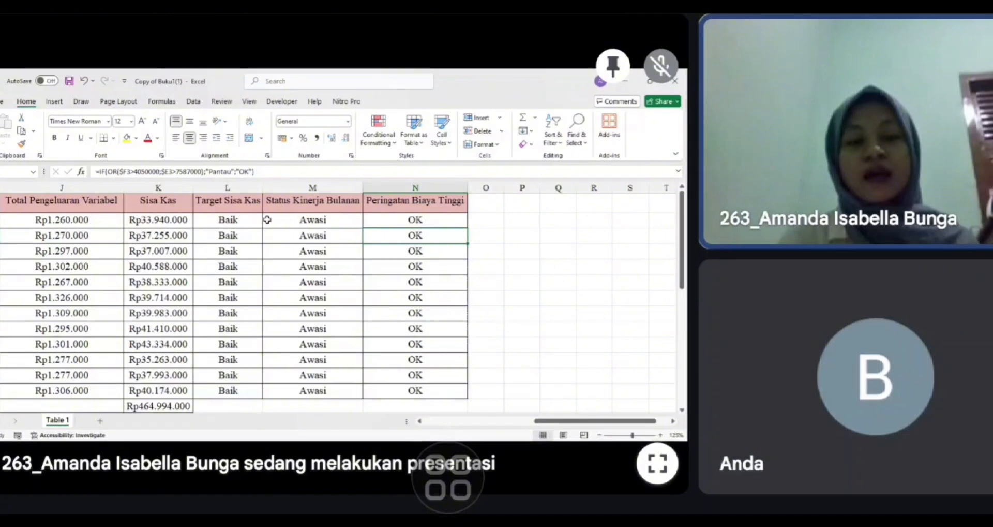
Step: Examine which columns hold the transport and attendance costs that the Peringatan Biaya Tinggi formula should test
scroll(267, 219, "left", 3)
scroll(267, 219, "right", 2)
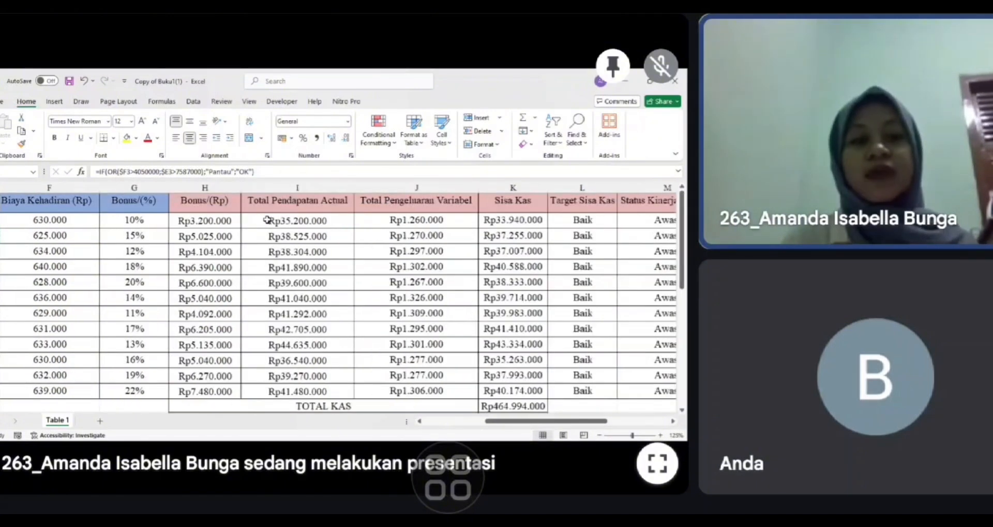
scroll(267, 219, "down", 5)
scroll(258, 228, "up", 10)
scroll(255, 232, "left", 1)
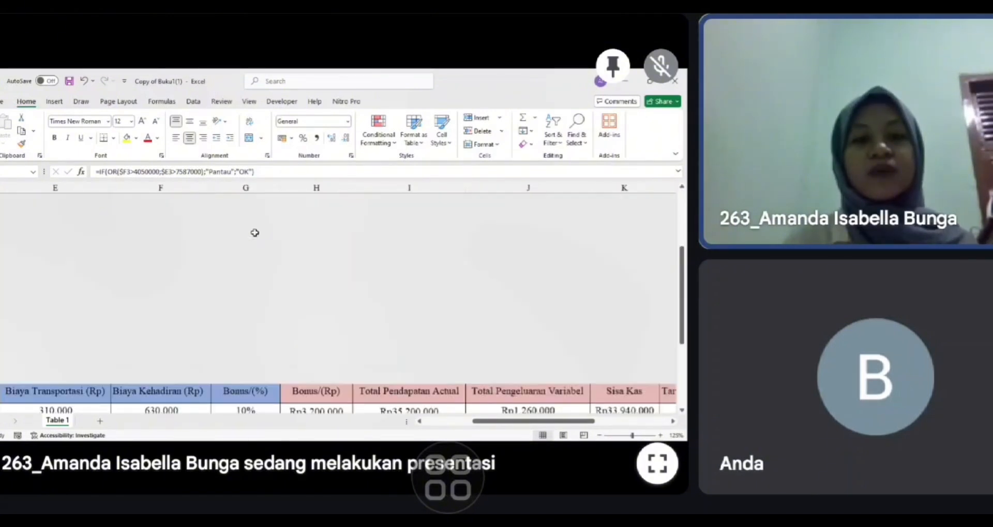
scroll(255, 233, "down", 4)
scroll(255, 232, "right", 1)
scroll(254, 232, "left", 3)
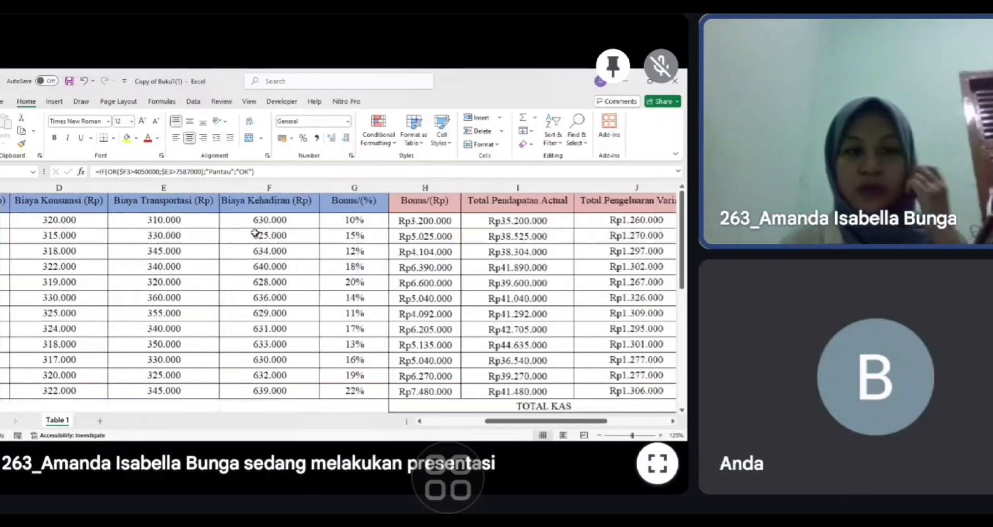
scroll(167, 220, "right", 1)
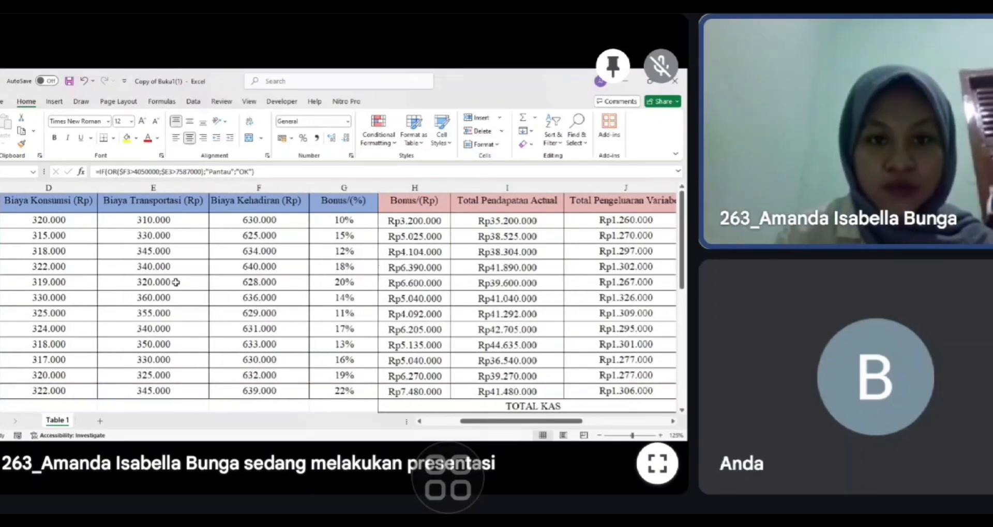
scroll(175, 248, "down", 2)
scroll(173, 243, "up", 2)
scroll(174, 242, "down", 1)
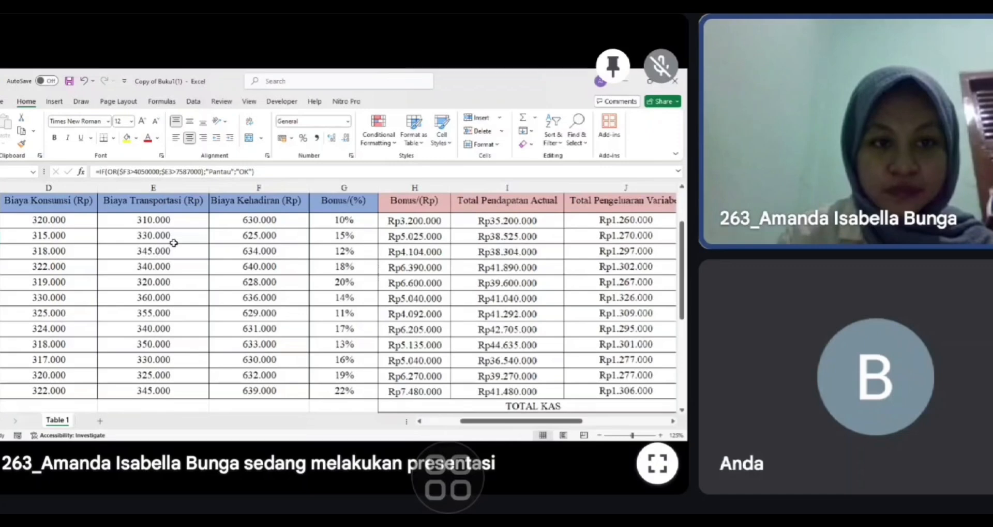
Step: Try to change the first cost reference in the Februari Peringatan Biaya Tinggi formula to the transport cost cell $E2
left_click(132, 172)
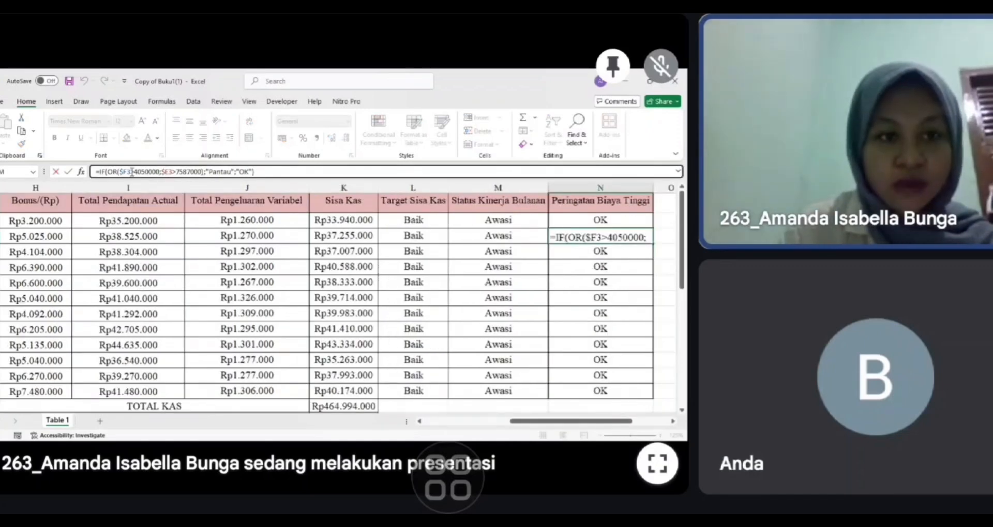
key("BackSpace")
key("BackSpace")
scroll(222, 221, "left", 3)
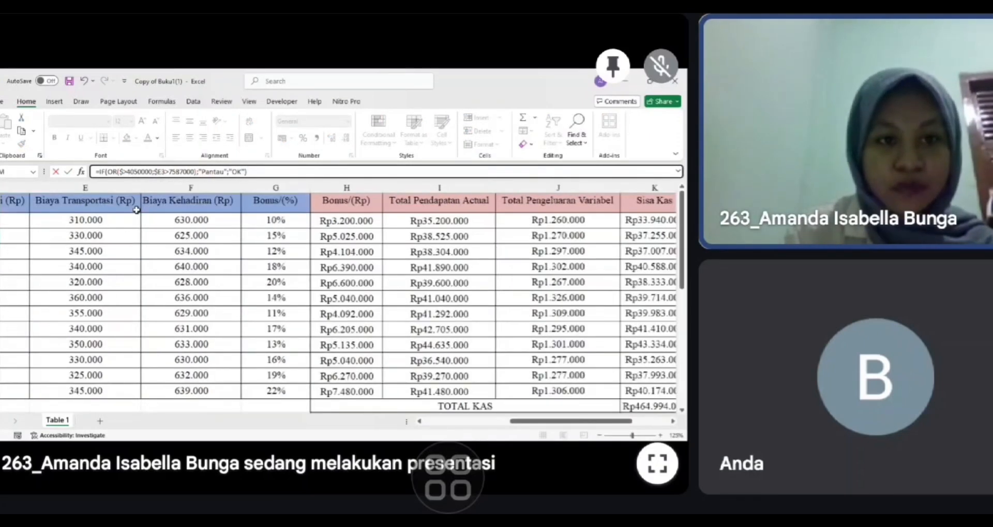
scroll(223, 221, "left", 1)
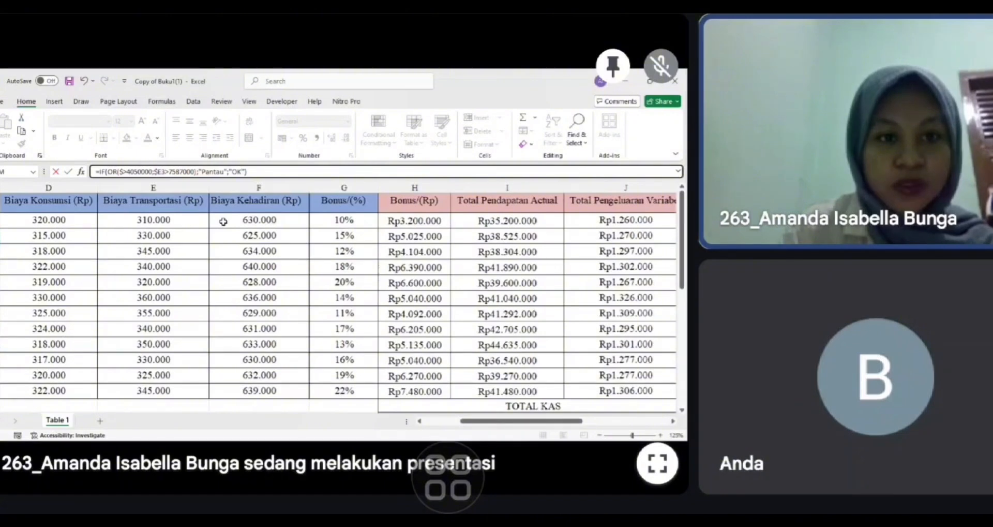
left_click(223, 221)
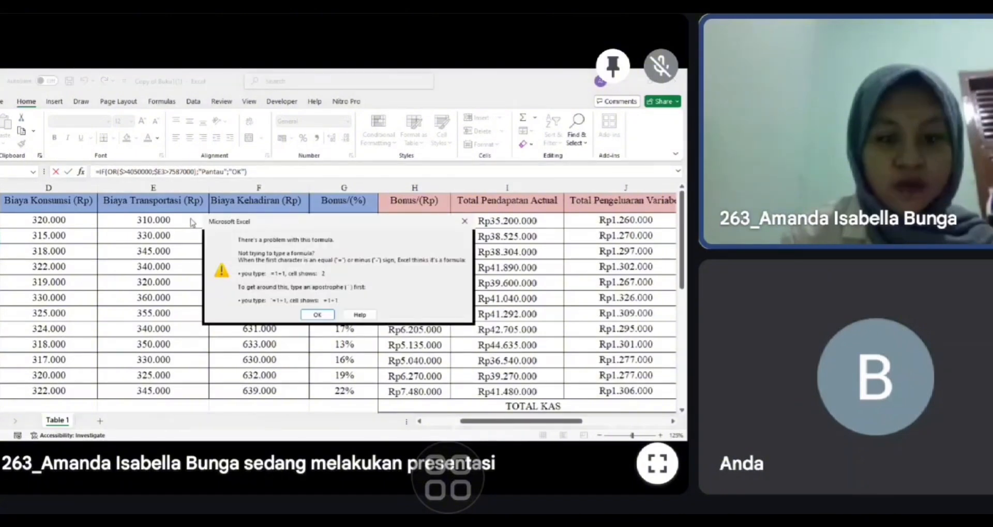
key("Return")
key("BackSpace")
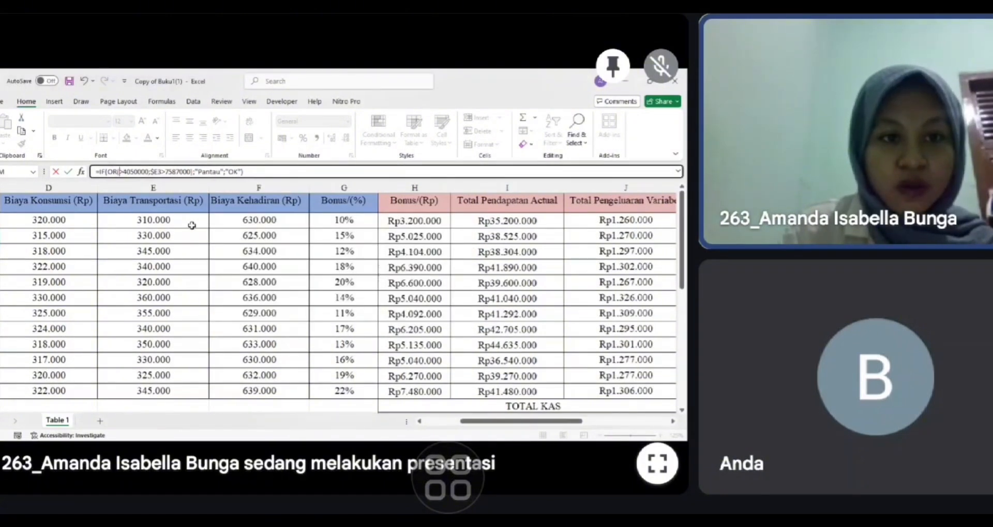
left_click(191, 225)
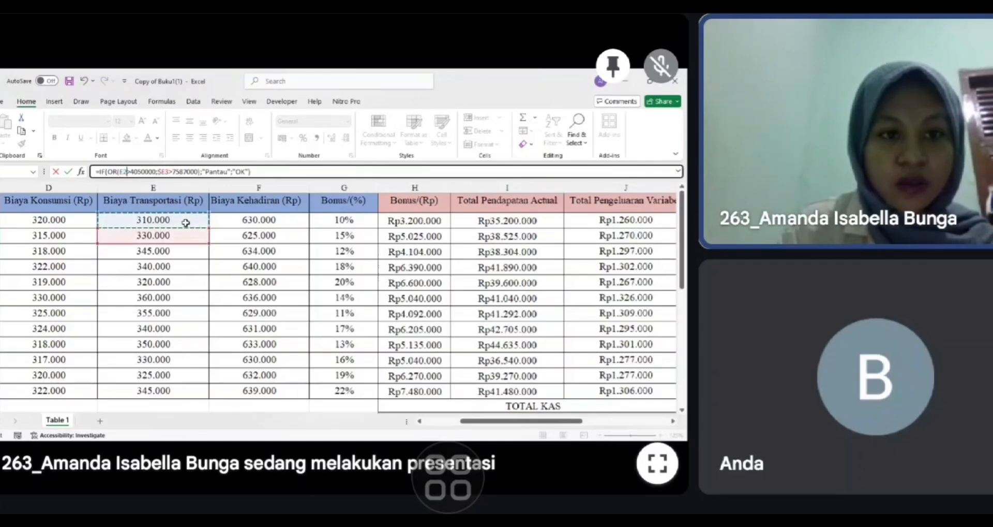
left_click(120, 171)
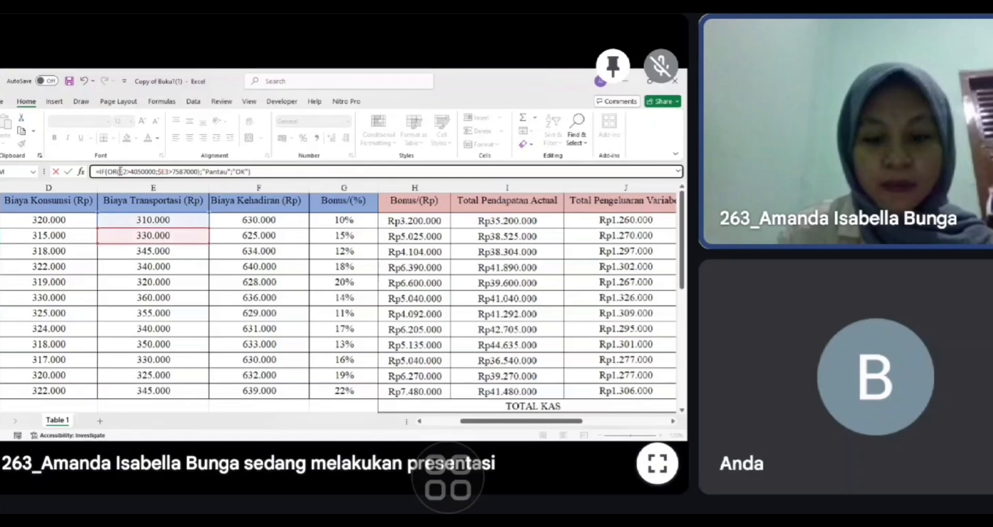
type("$")
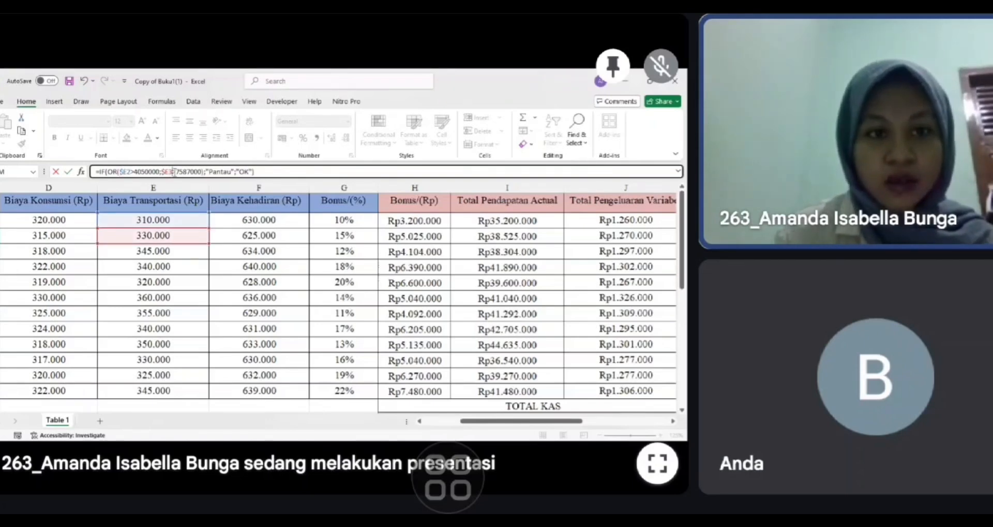
Step: Try to replace the second cost reference in the Februari Peringatan Biaya Tinggi formula, keeping the 7587000 limit
left_click(172, 172)
key("BackSpace")
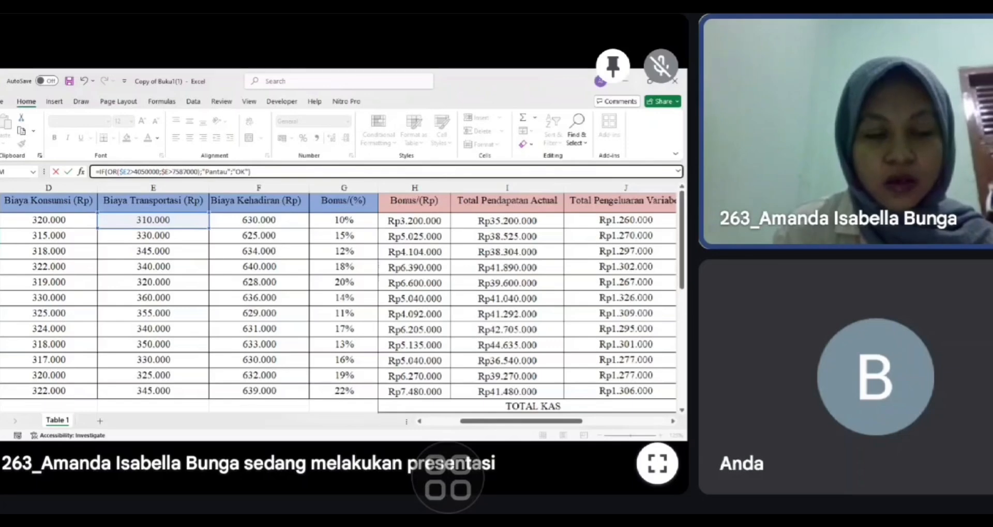
key("BackSpace")
key("Return")
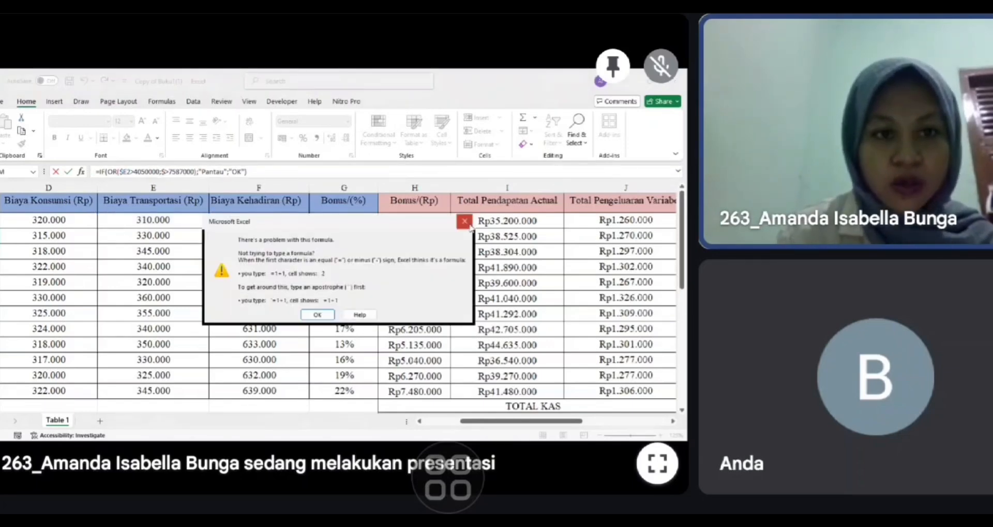
key("Return")
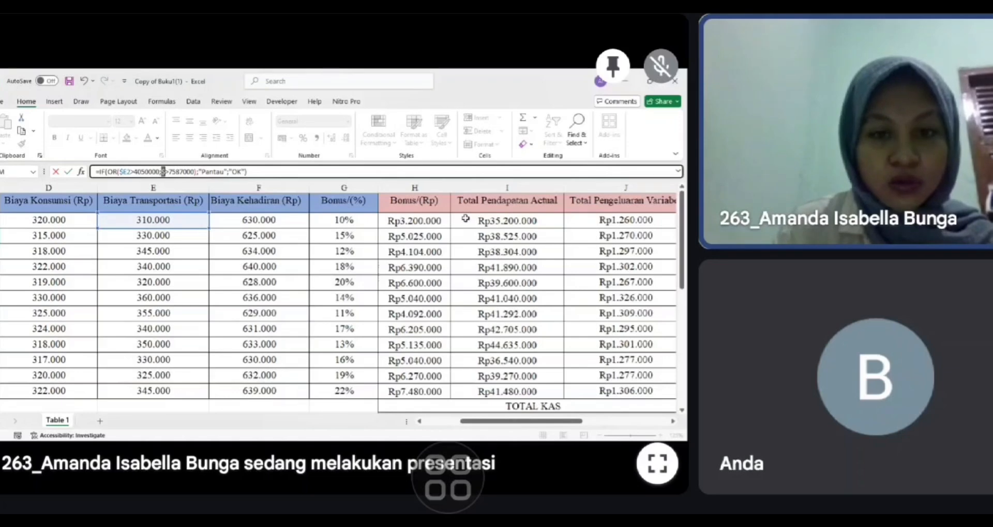
key("BackSpace")
scroll(325, 293, "down", 2)
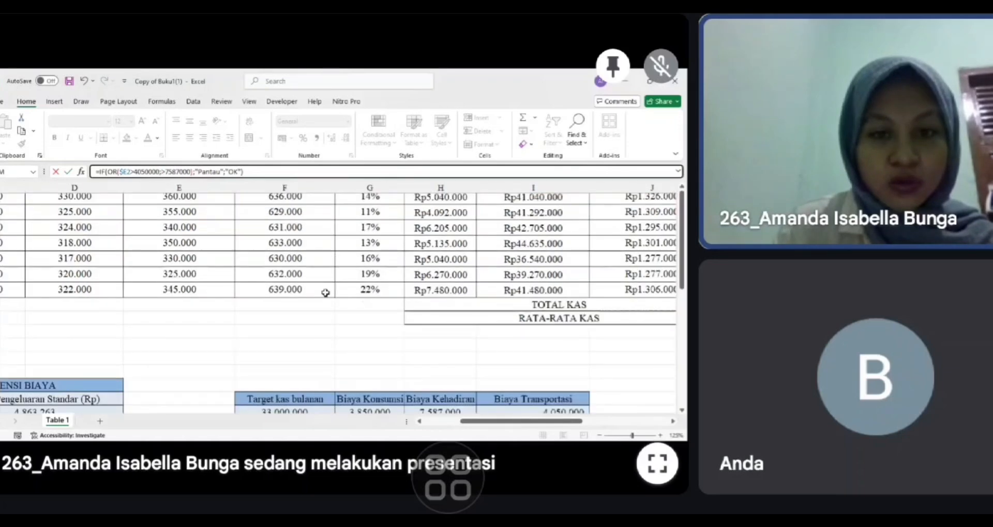
scroll(325, 293, "up", 2)
scroll(325, 292, "right", 5)
scroll(326, 292, "left", 4)
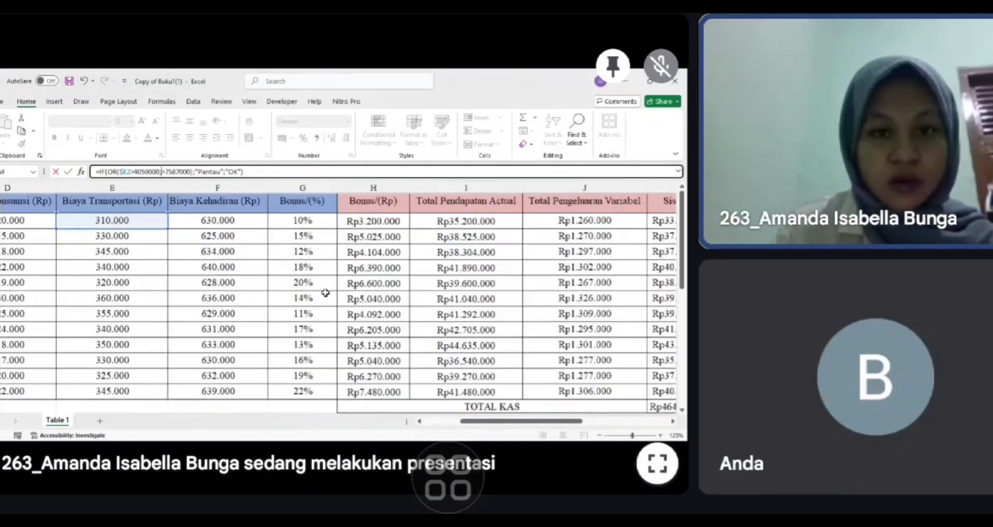
scroll(326, 293, "left", 3)
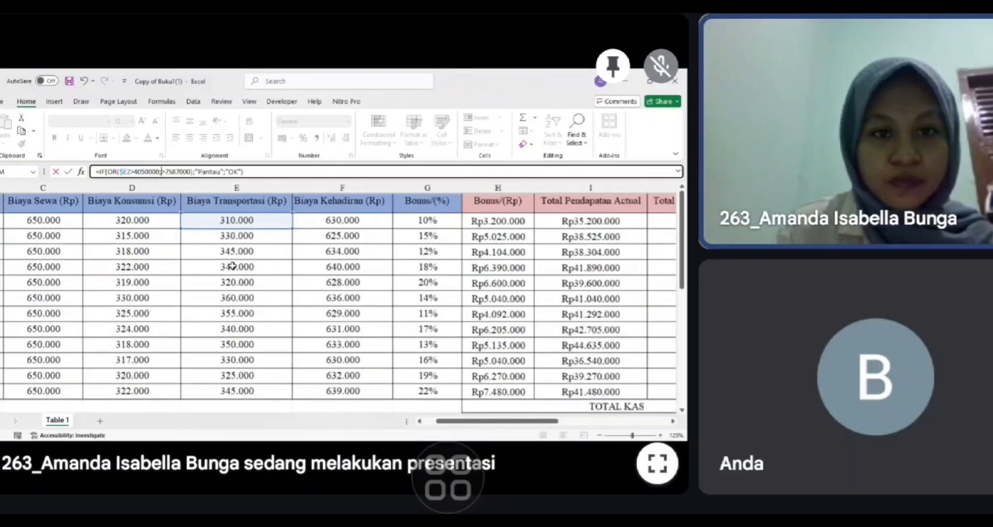
scroll(233, 265, "right", 2)
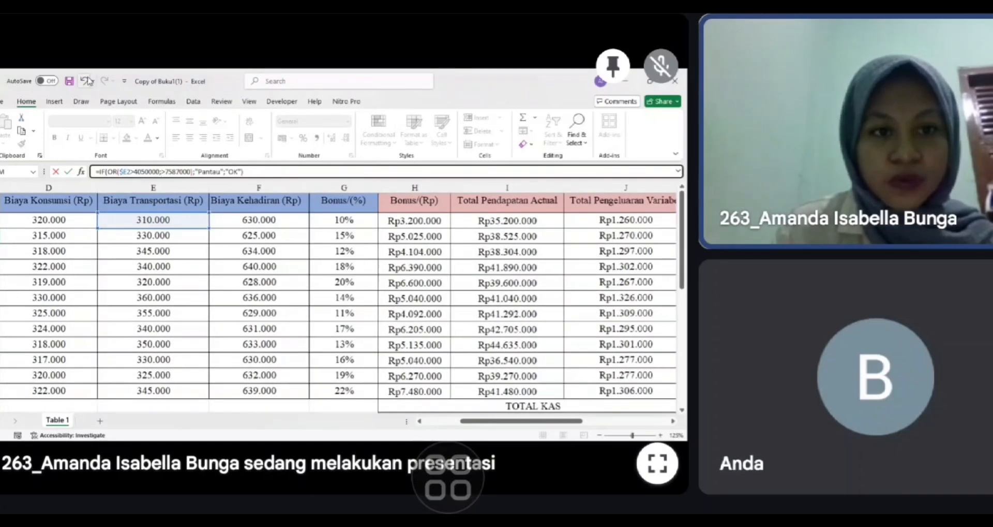
left_click(87, 81)
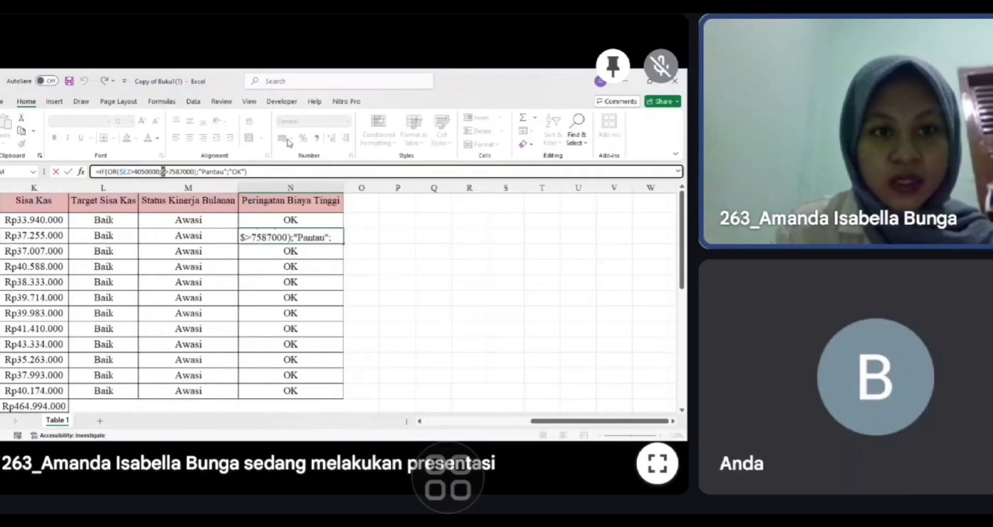
key("Return")
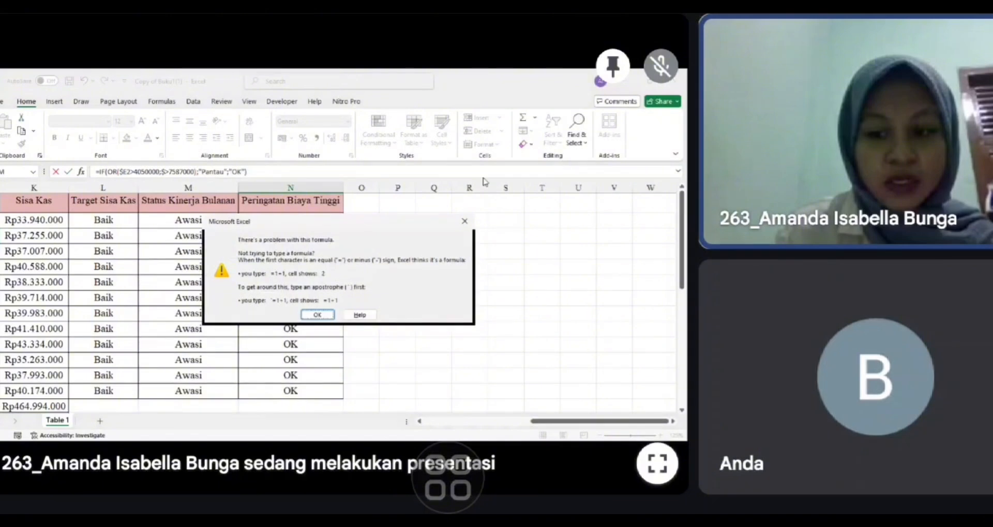
left_click(464, 222)
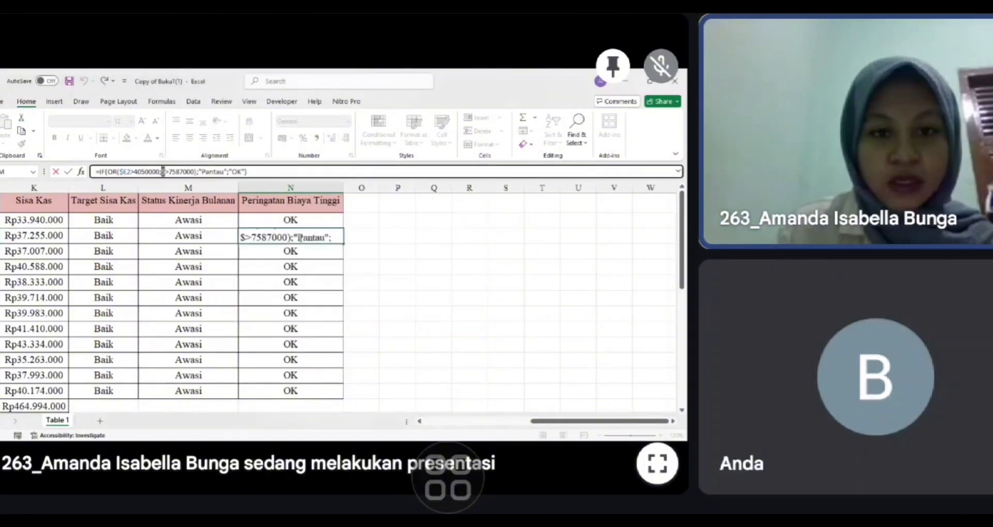
left_click(308, 219)
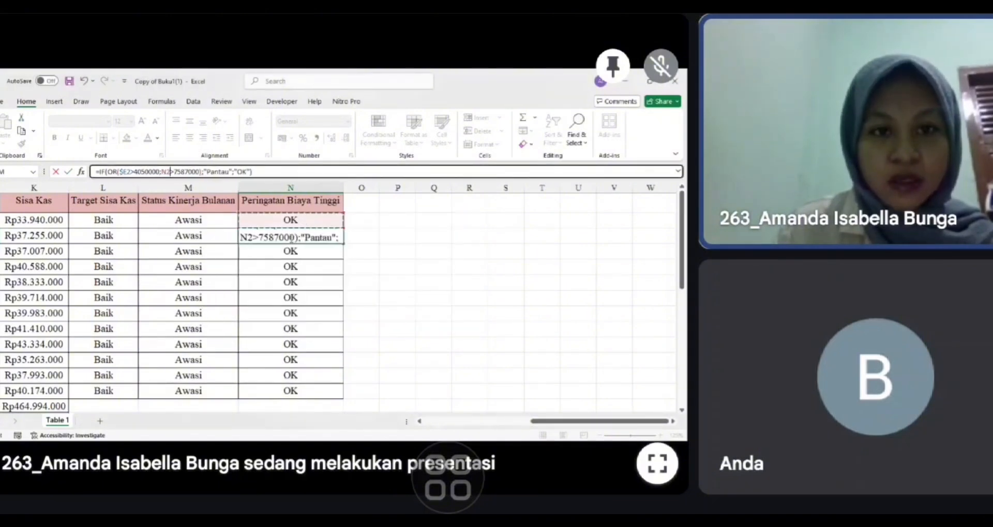
Step: Clear the whole formula from the Februari Peringatan Biaya Tinggi cell
left_click_drag(254, 172, 51, 205)
key("BackSpace")
key("Return")
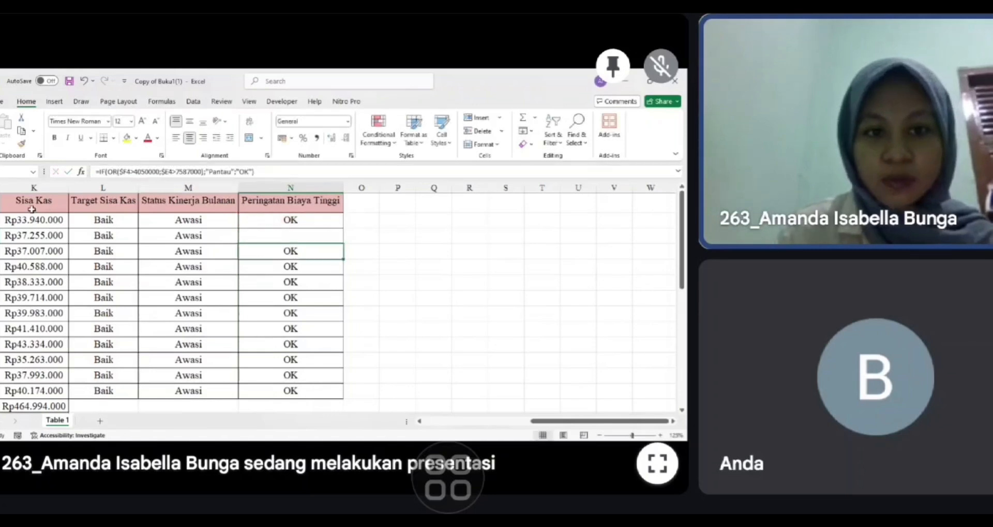
Step: Correct the Januari Peringatan Biaya Tinggi formula to test $E2>4050000 and $F2>7587000, and fill it down through the last month
key("Up")
key("Up")
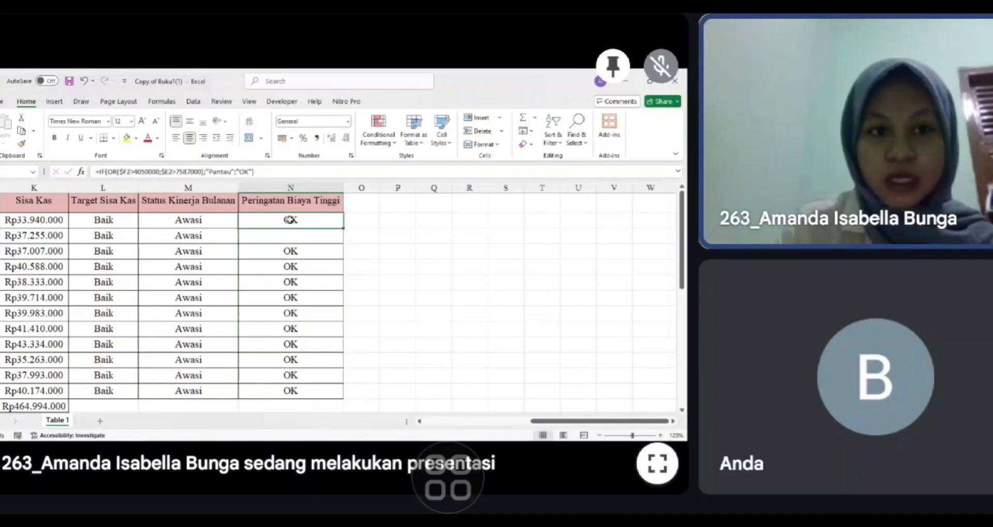
key("F2")
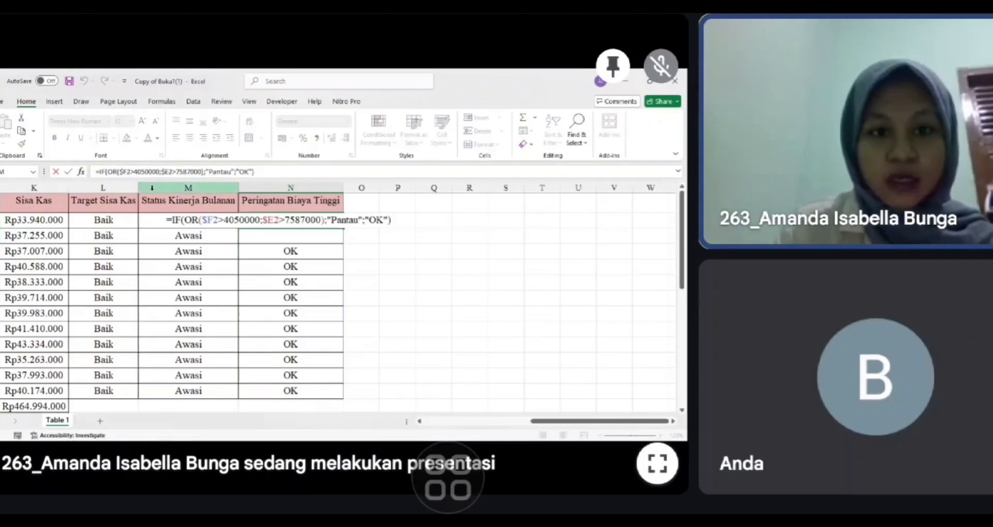
left_click(127, 171)
type("E")
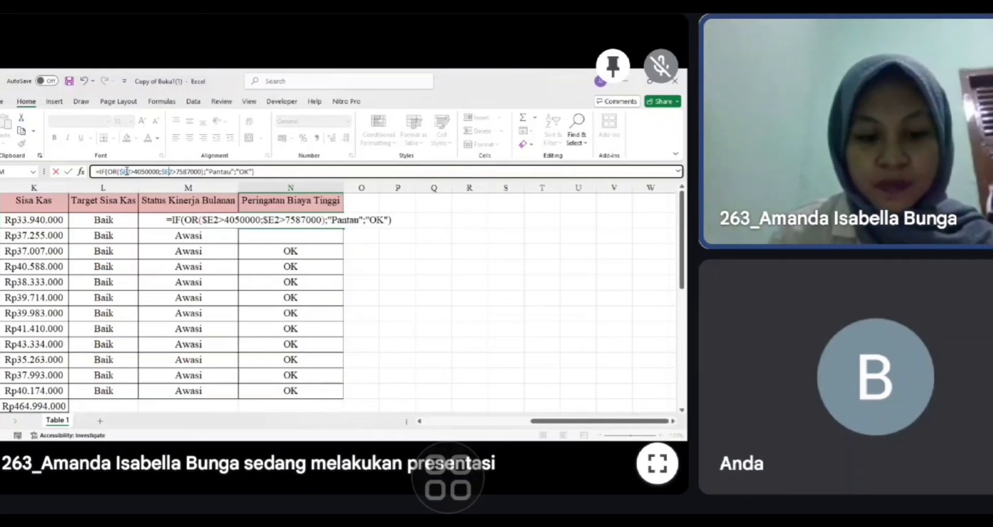
key("BackSpace")
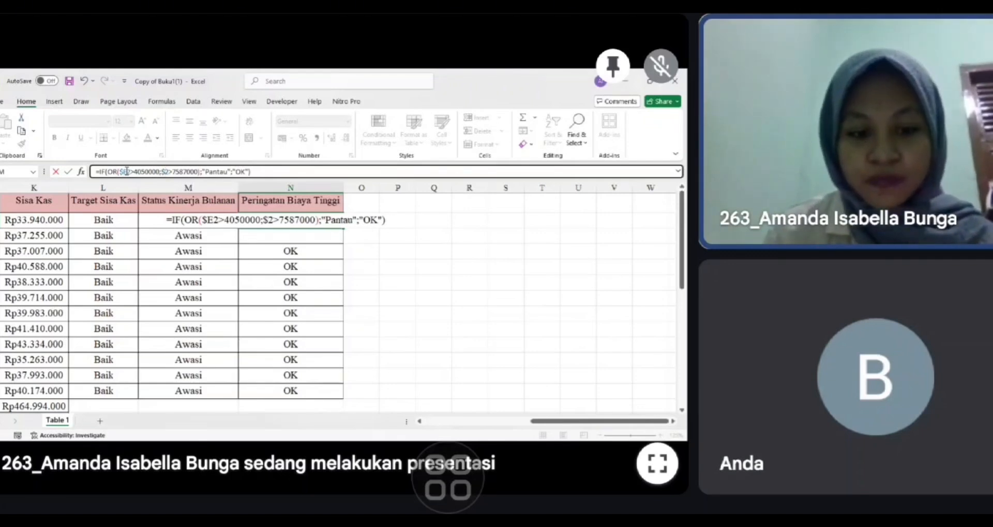
type("F")
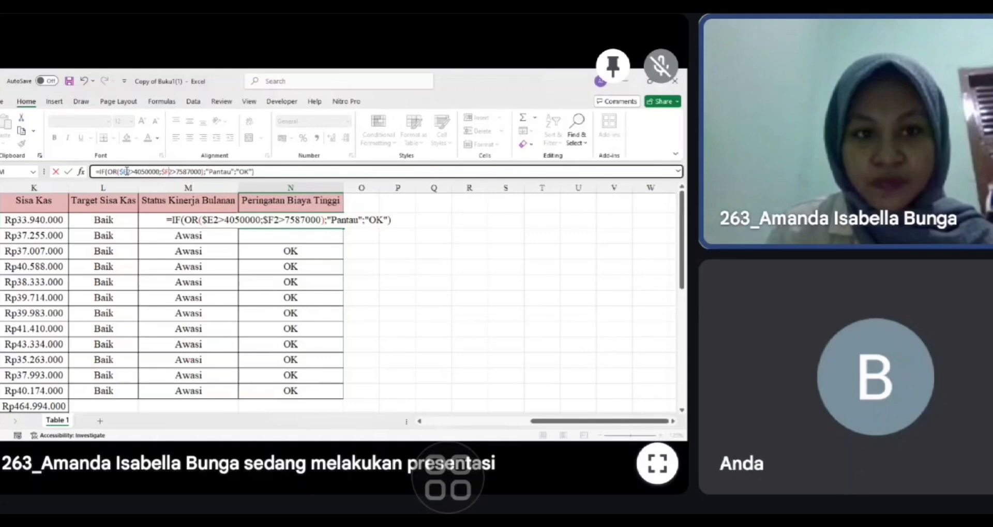
key("Return")
left_click(315, 220)
left_click_drag(343, 228, 345, 395)
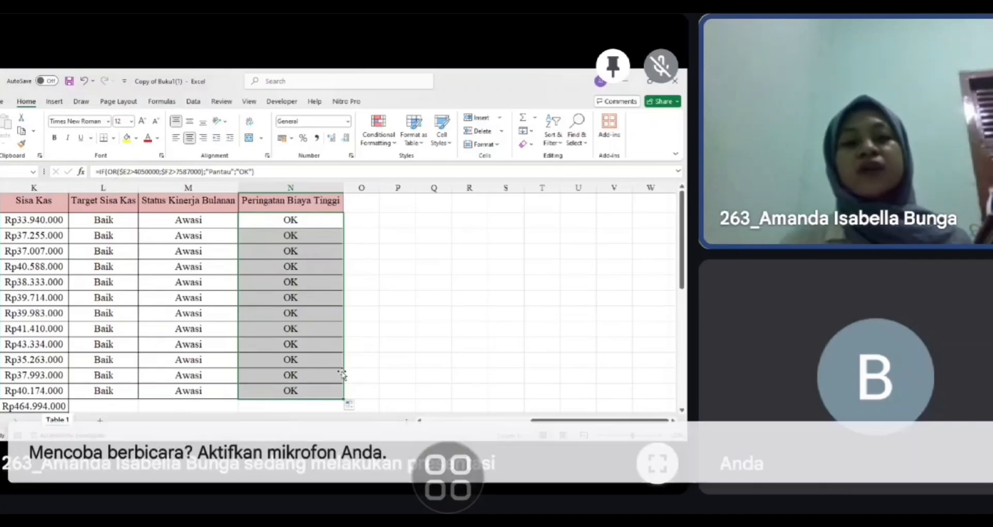
Step: Examine the standard spending limits in Tabel Referensi Biaya, the monthly target table, and the Total Kas and Rata-Rata Kas rows
scroll(168, 385, "down", 6)
scroll(167, 385, "left", 4)
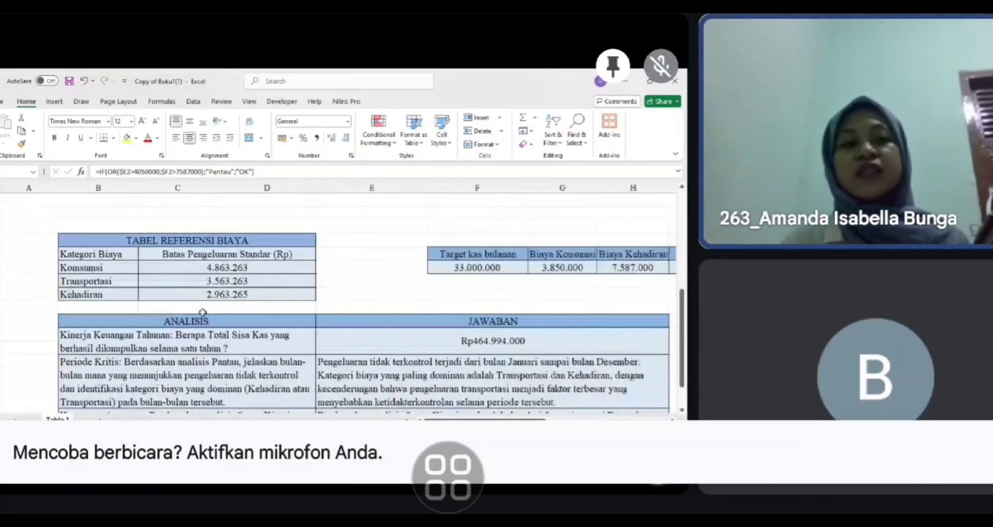
scroll(218, 277, "up", 2)
scroll(218, 277, "right", 1)
left_click(232, 294)
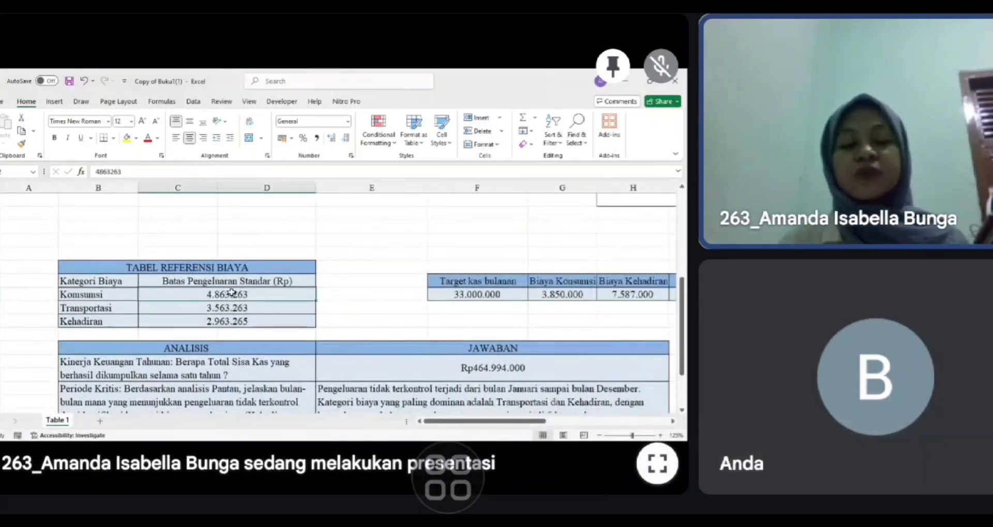
double_click(236, 294)
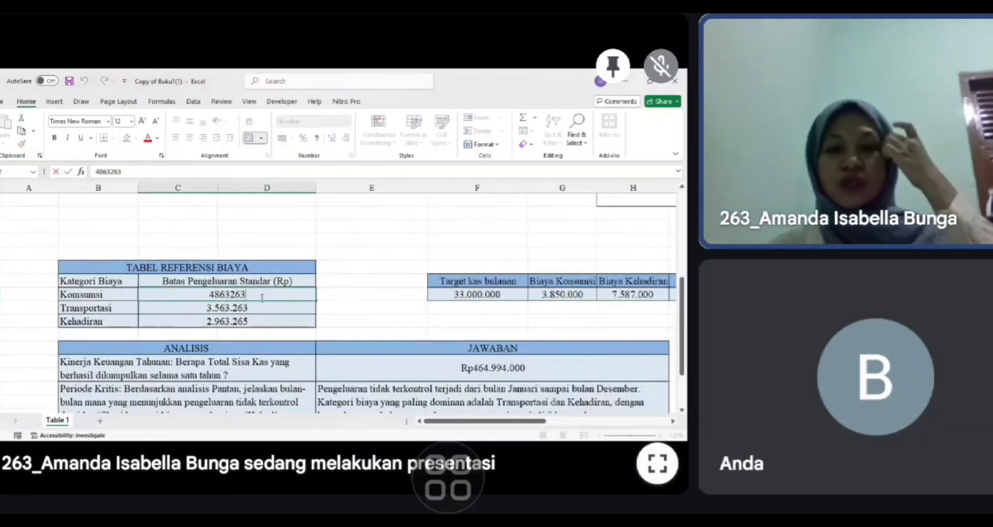
key("Return")
scroll(279, 304, "up", 2)
scroll(279, 304, "right", 3)
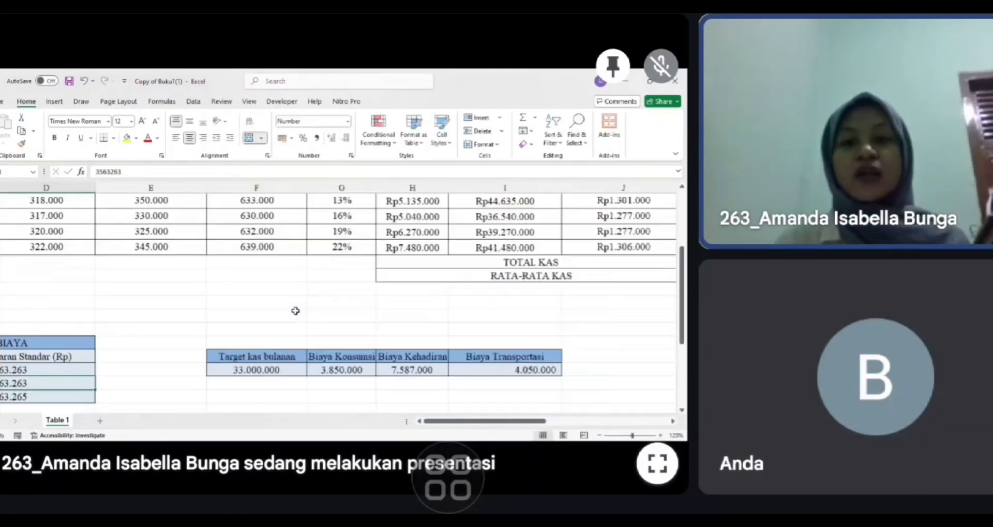
scroll(296, 310, "right", 3)
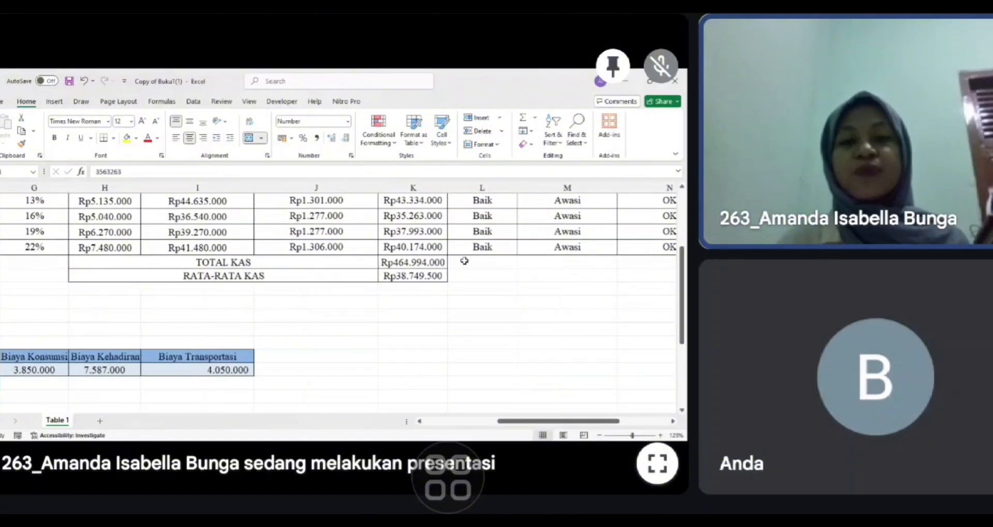
scroll(467, 315, "up", 1)
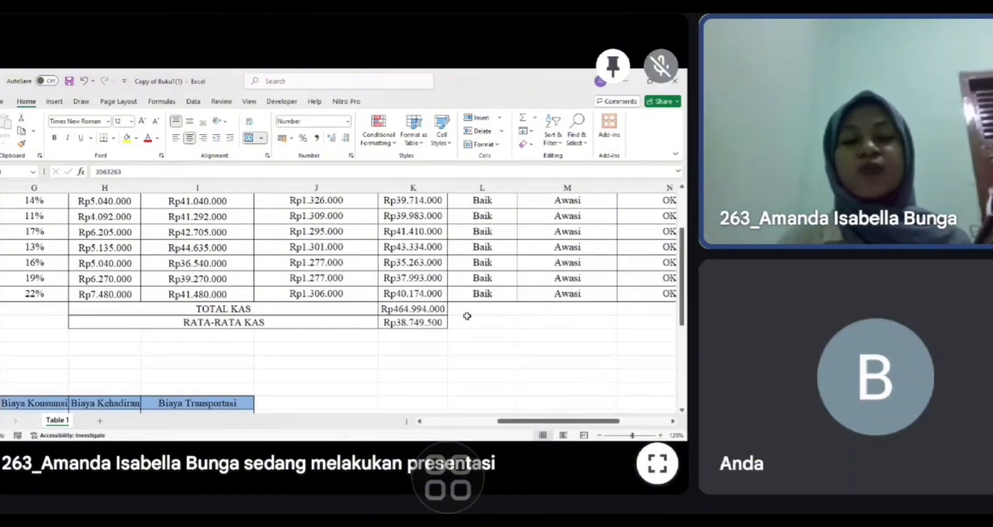
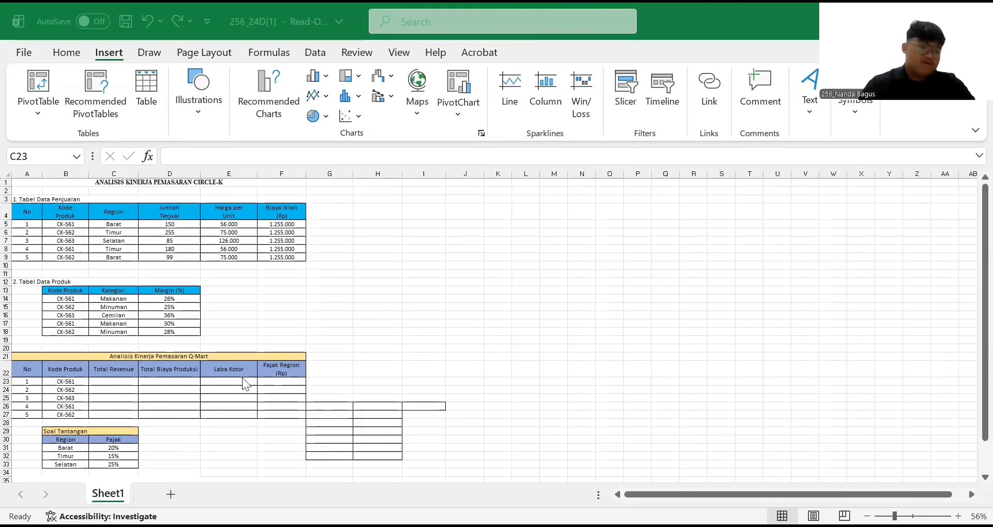
Step: Calculate Total Revenue for the first product as =D5*E5 in C23 and fill the formula down to C27
left_click(115, 379)
type("=")
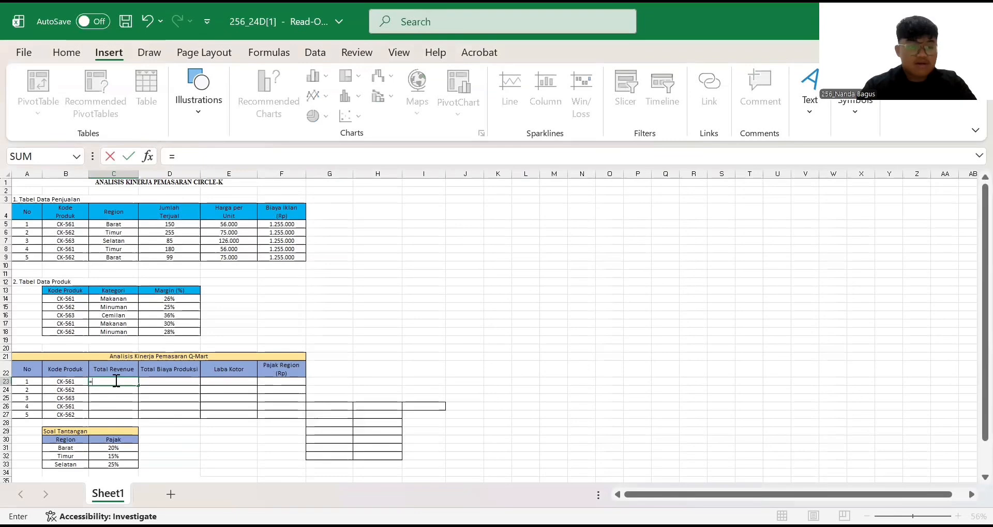
left_click(176, 225)
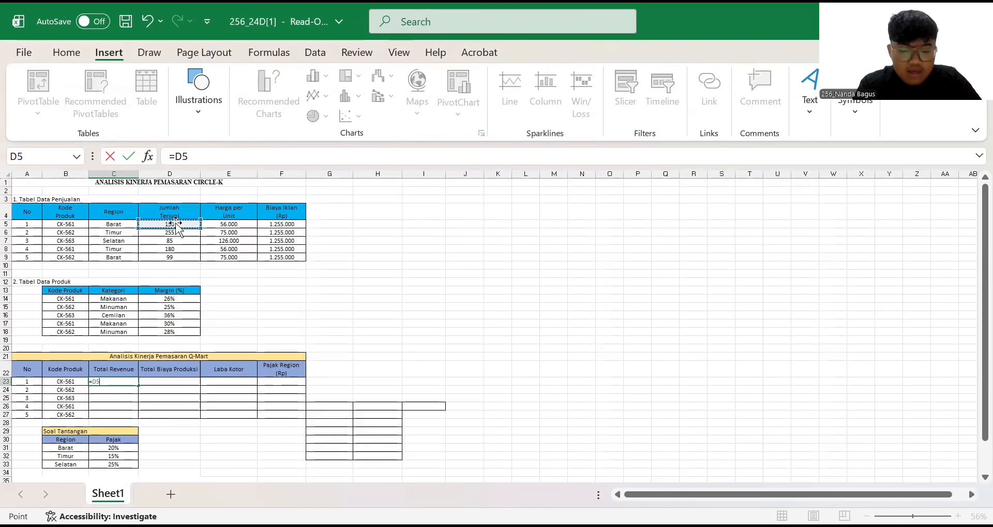
type("*")
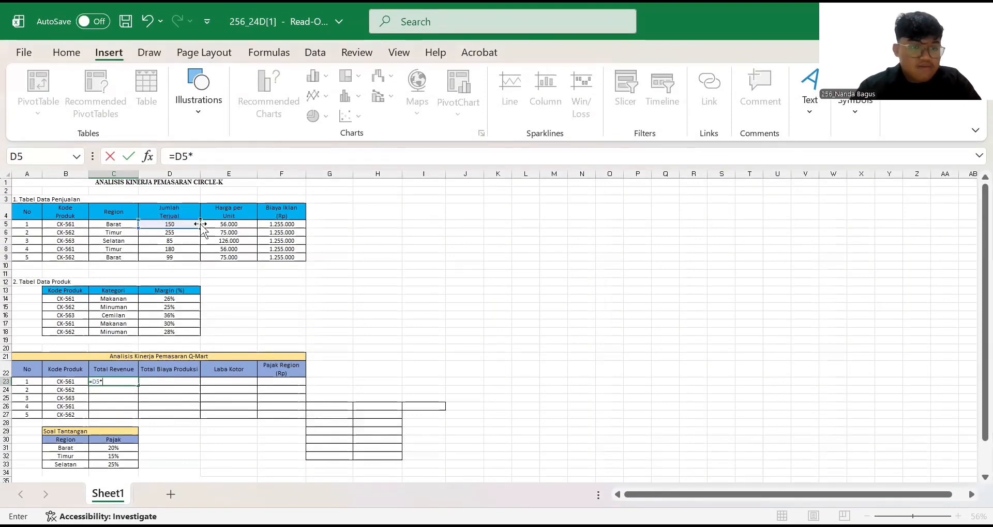
left_click(220, 226)
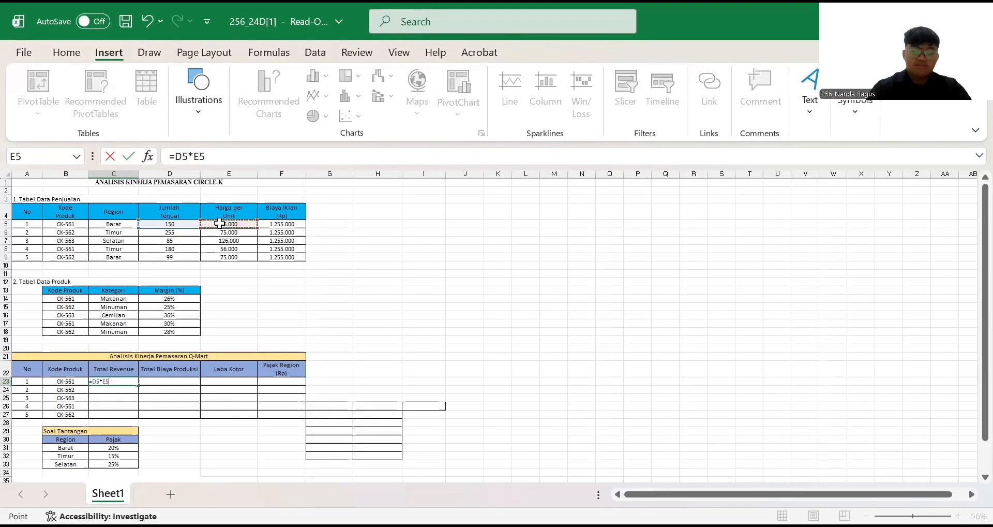
key("Return")
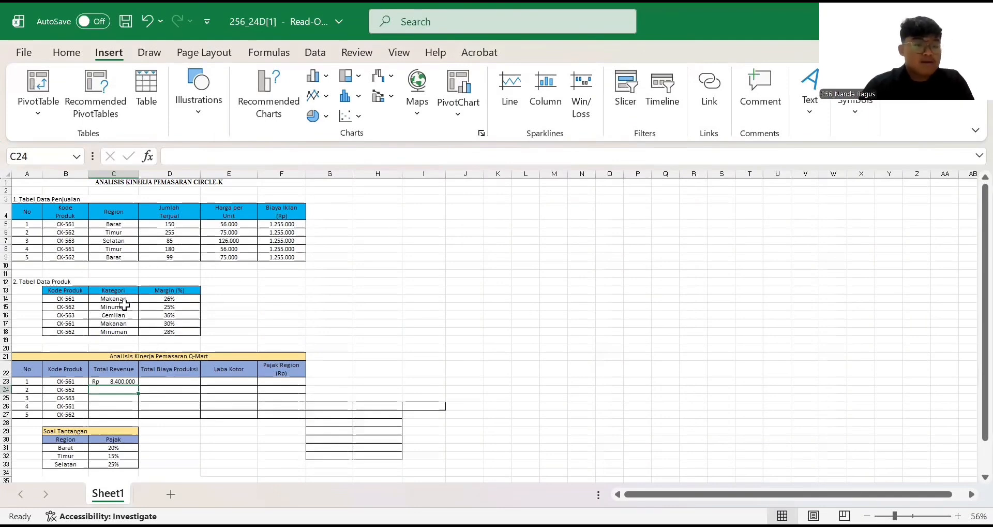
left_click(136, 380)
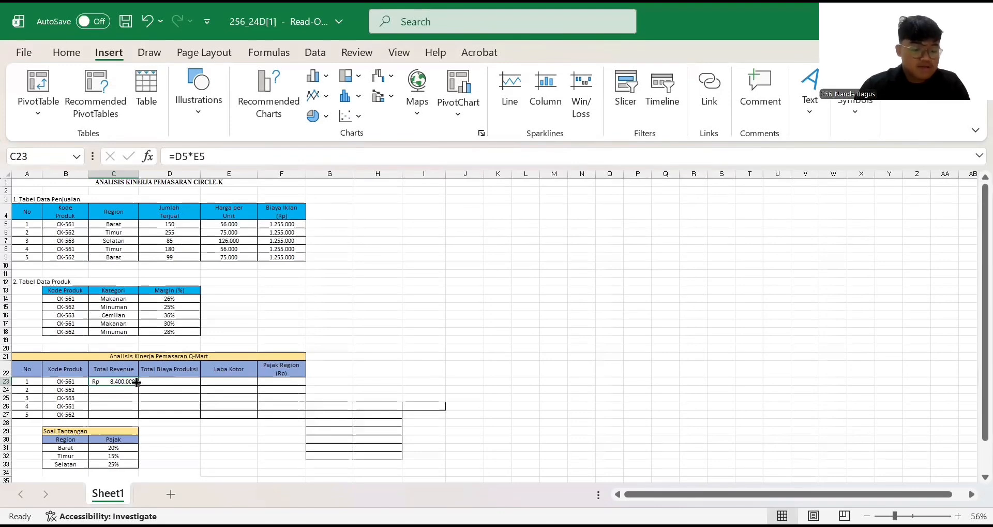
left_click_drag(136, 381, 136, 417)
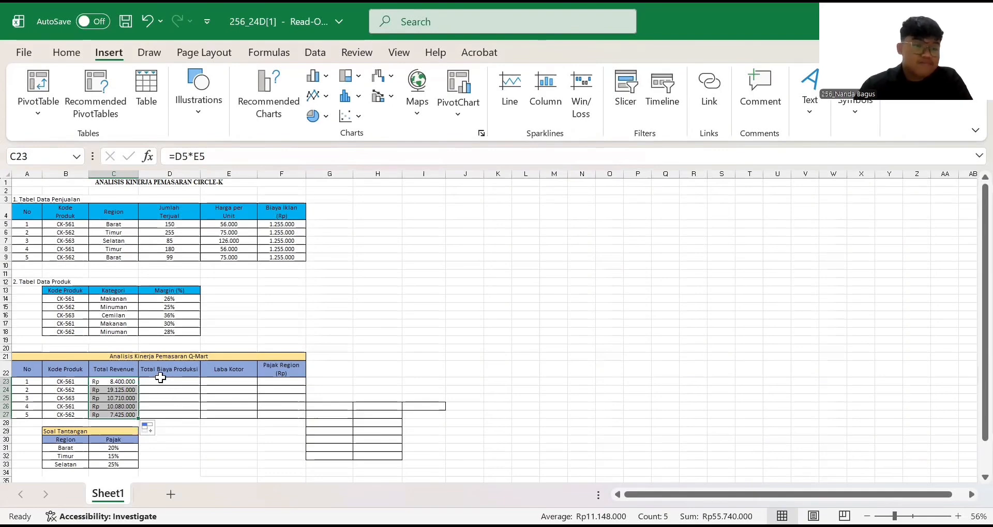
Step: Begin the first Total Biaya Produksi formula in D23 with =C23*(1-VLOOKUP(
left_click(161, 379)
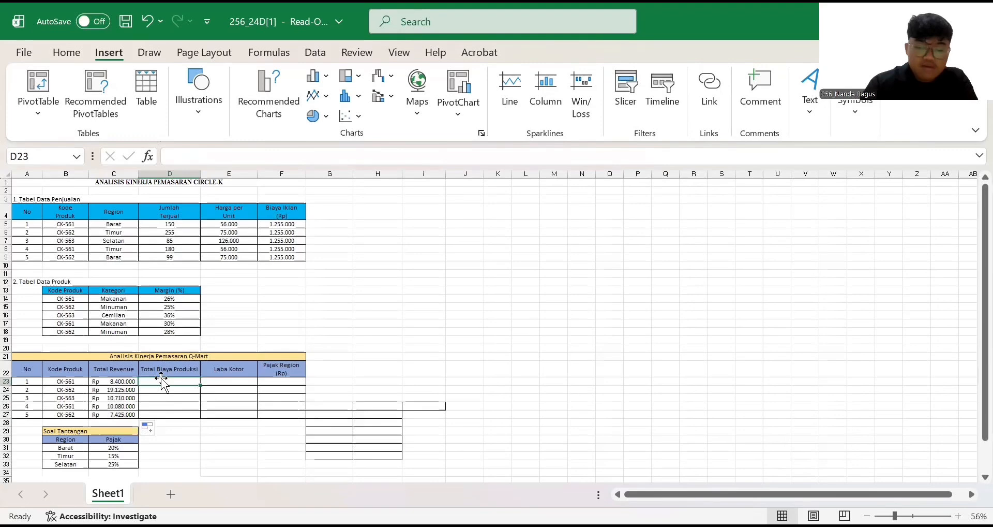
type("=")
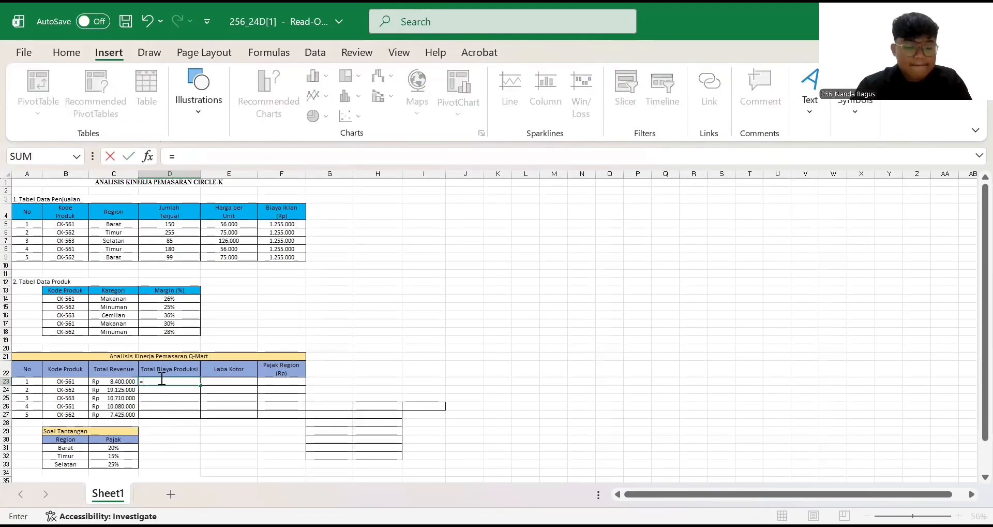
left_click(109, 382)
type("*")
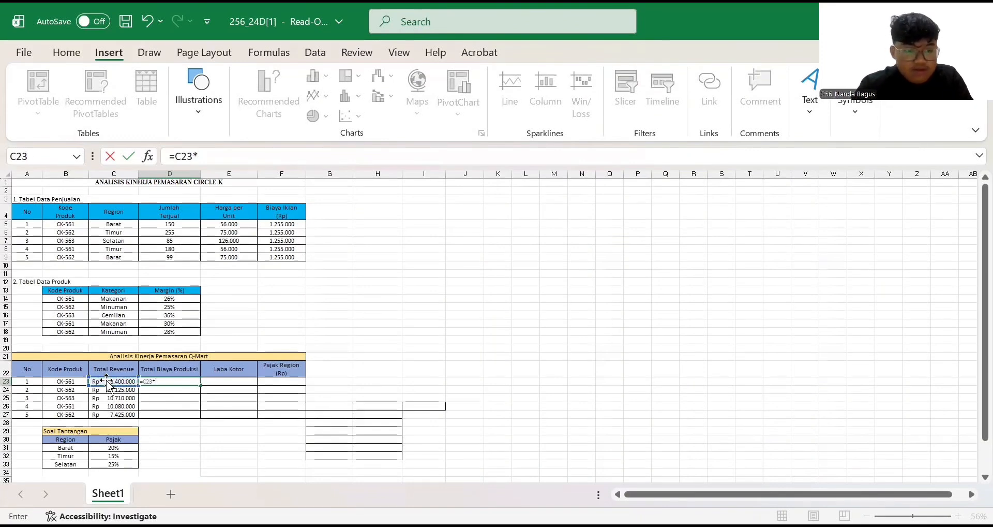
type("(")
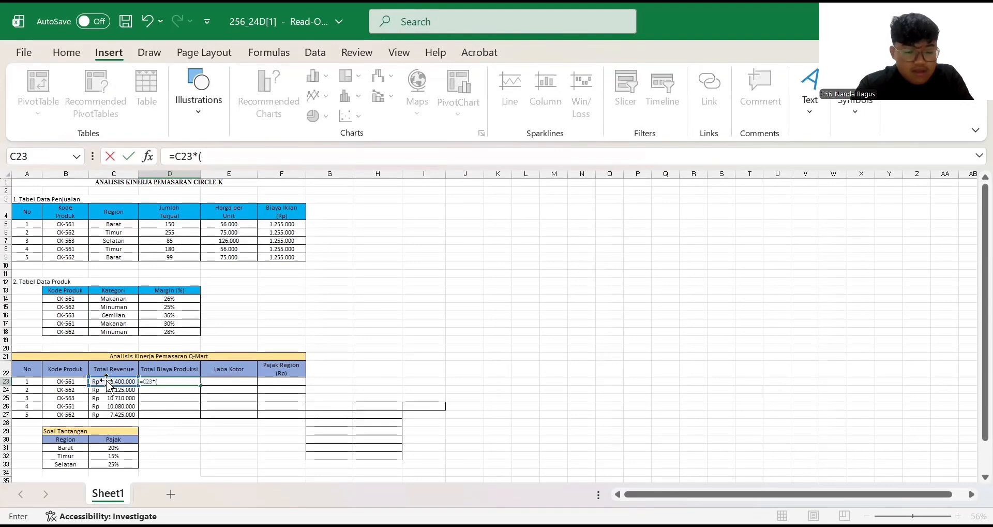
type("1")
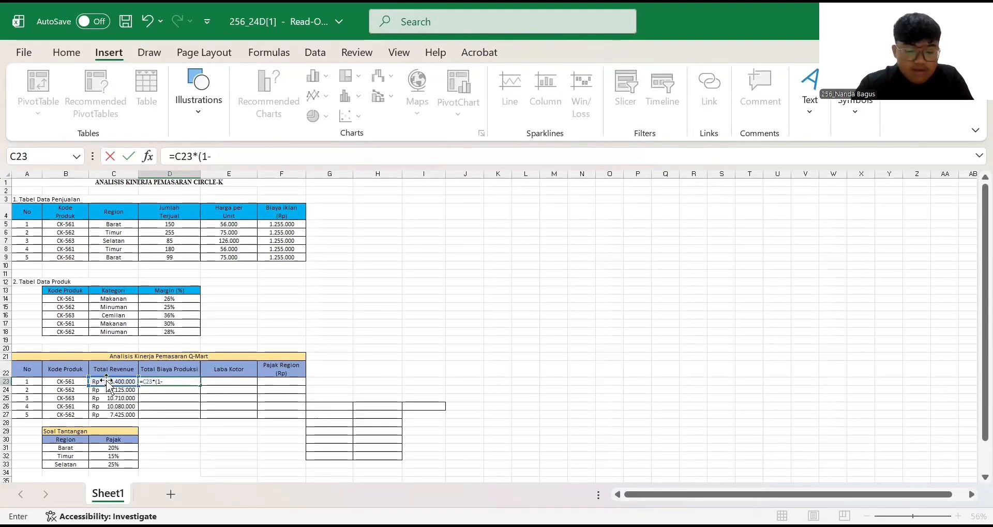
type("-vloo")
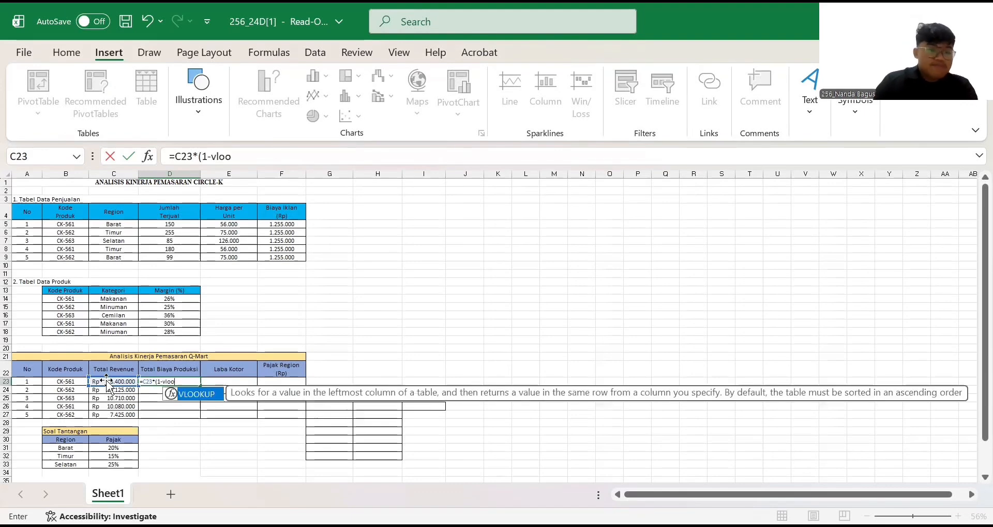
double_click(195, 394)
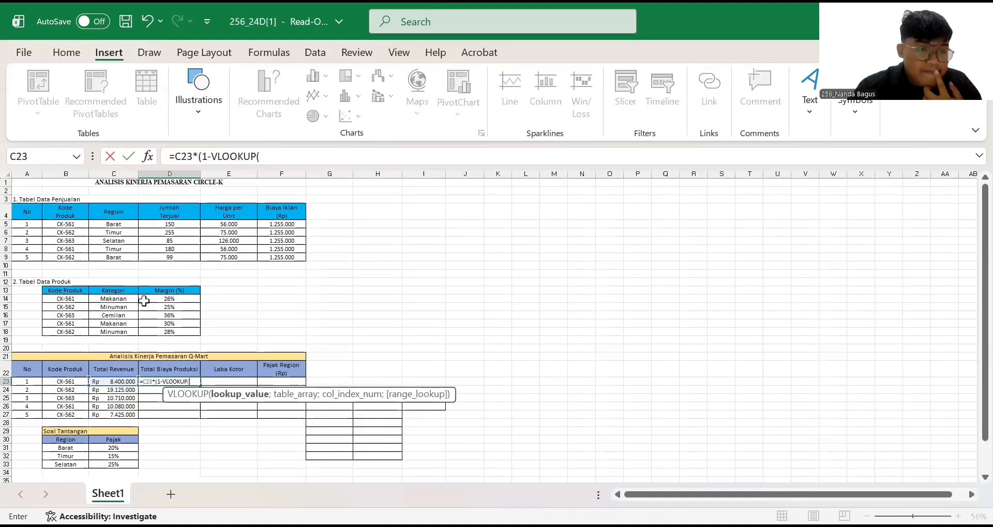
Step: Give the VLOOKUP the lookup value B14 and the absolute product table range $B$14:$D$18
left_click(66, 298)
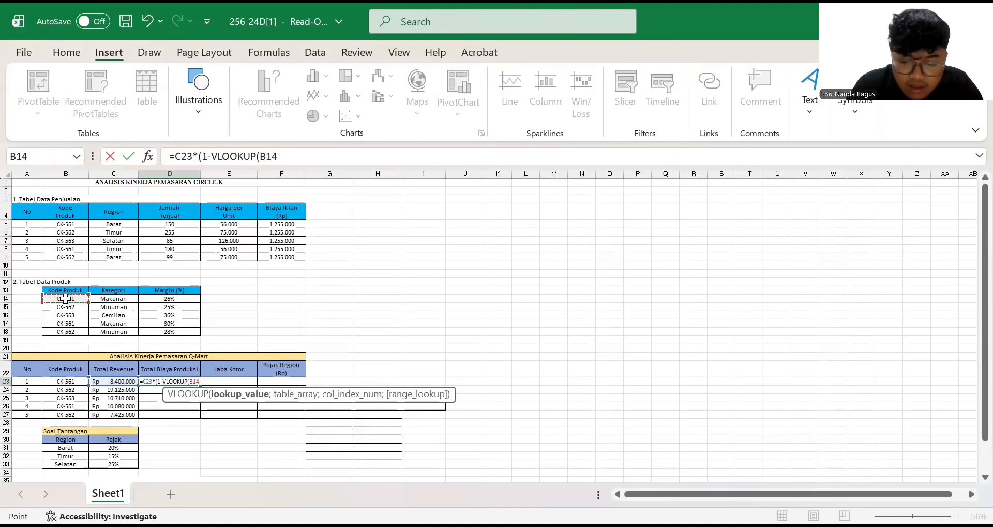
type(";")
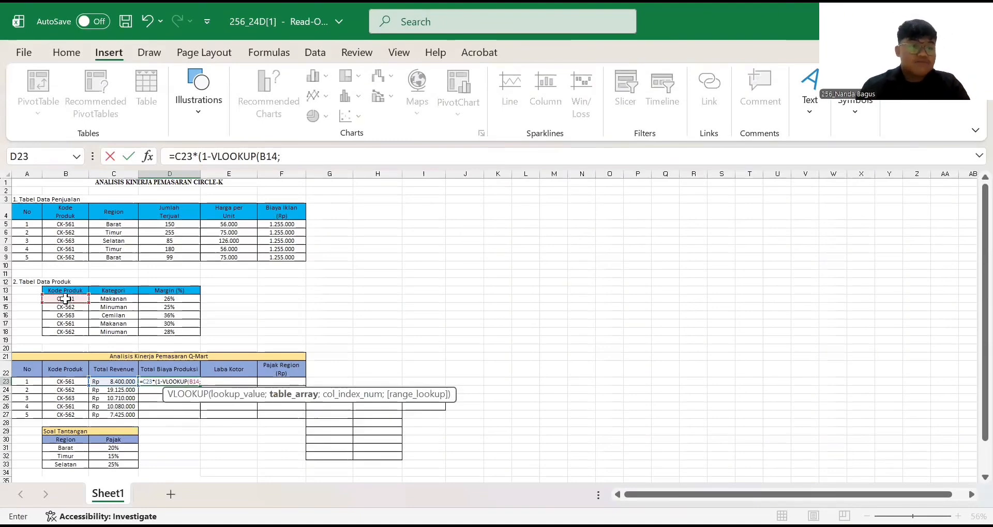
left_click(66, 299)
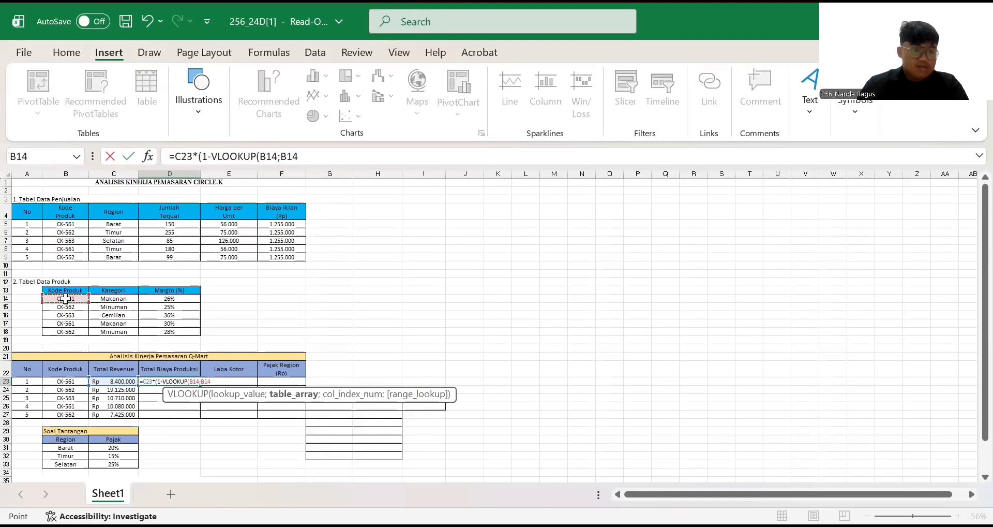
left_click_drag(66, 299, 161, 334)
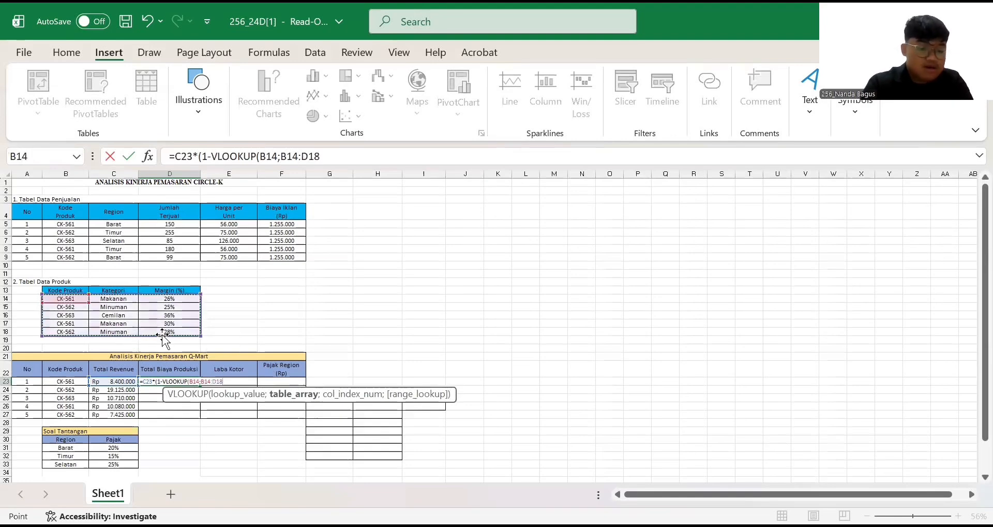
key("F4")
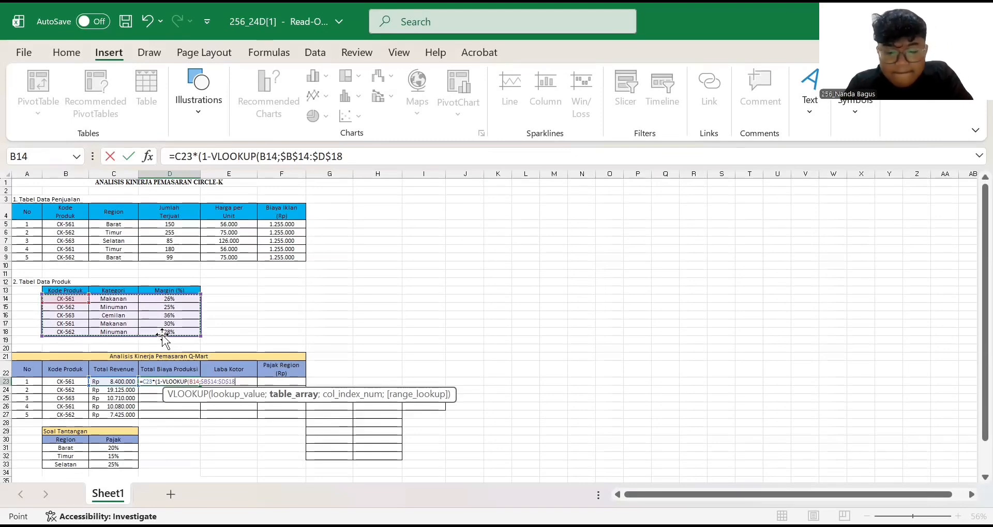
type(";")
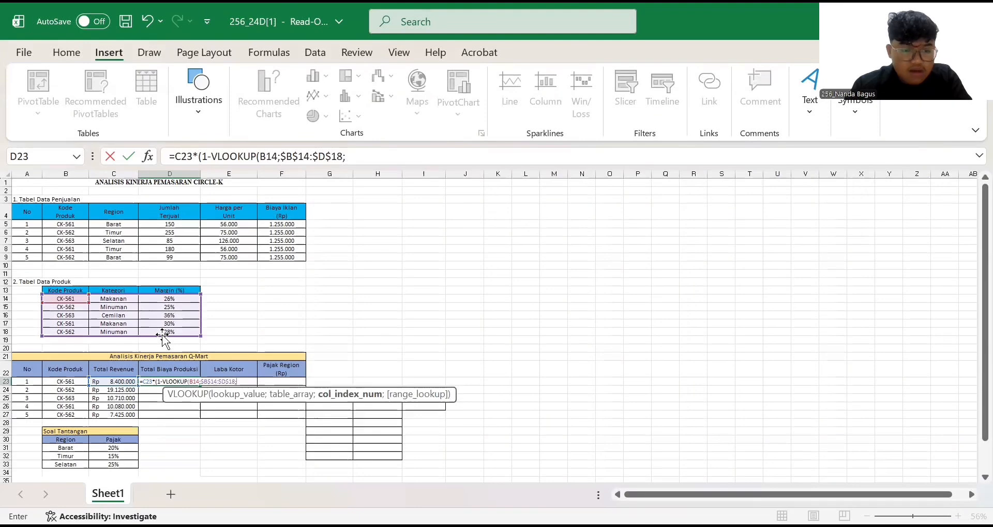
Step: Complete the Total Biaya Produksi formula with column index 3 and exact match FALSE, and fill it down to D27
type("3")
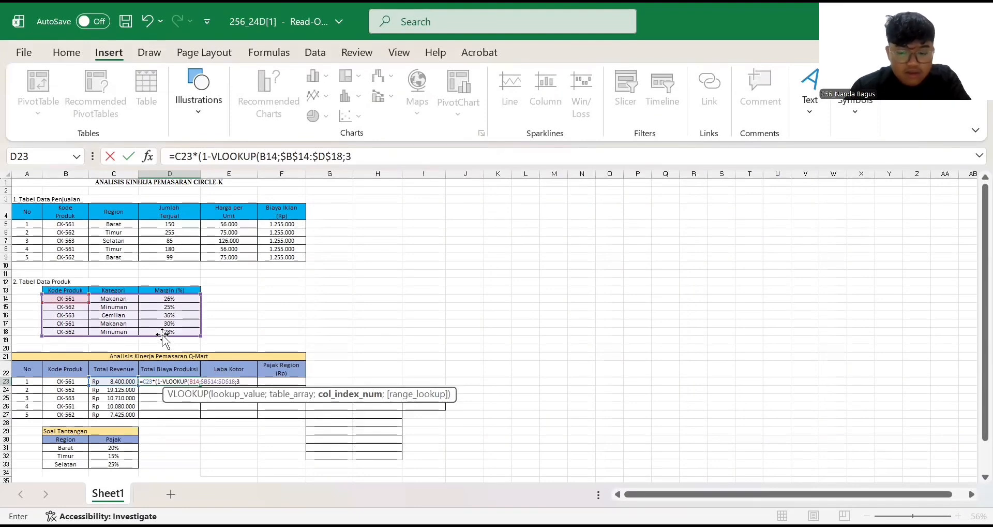
type(";")
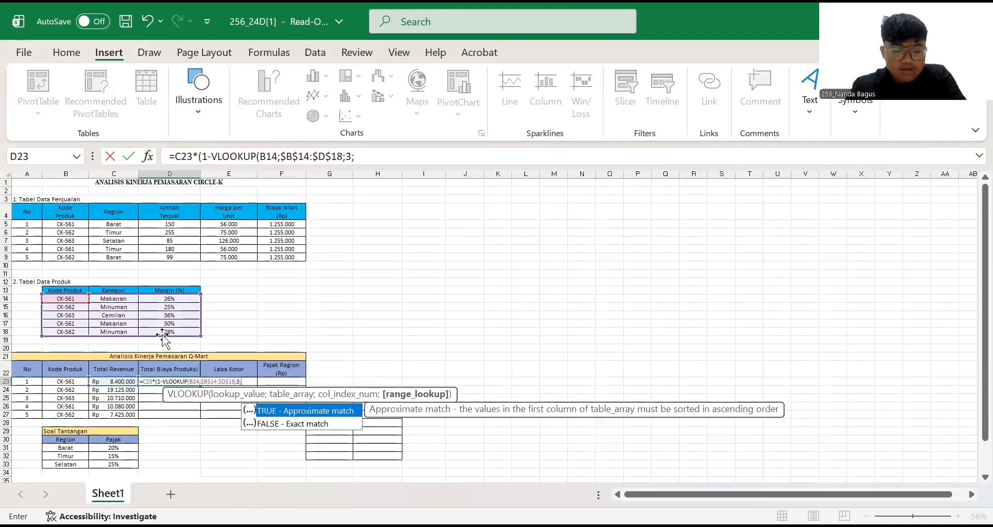
type("Fal")
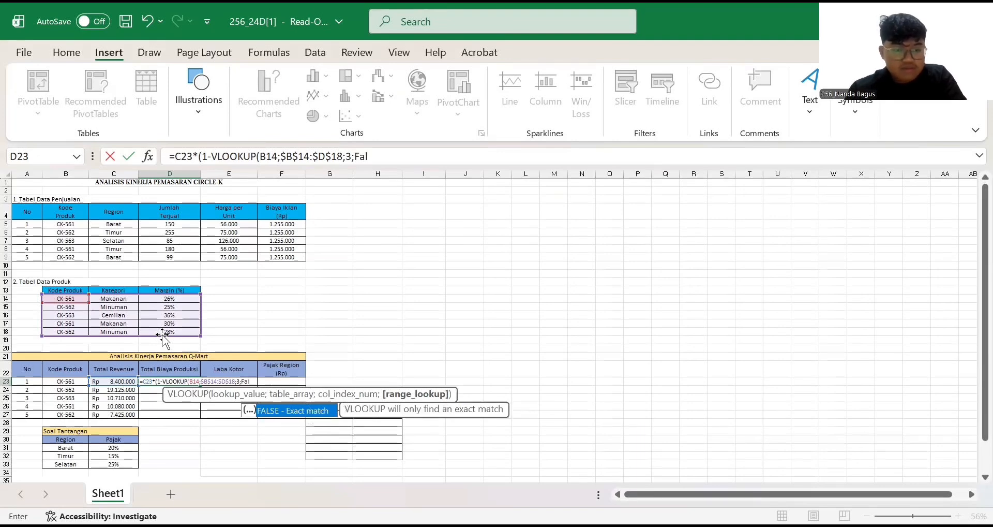
double_click(259, 407)
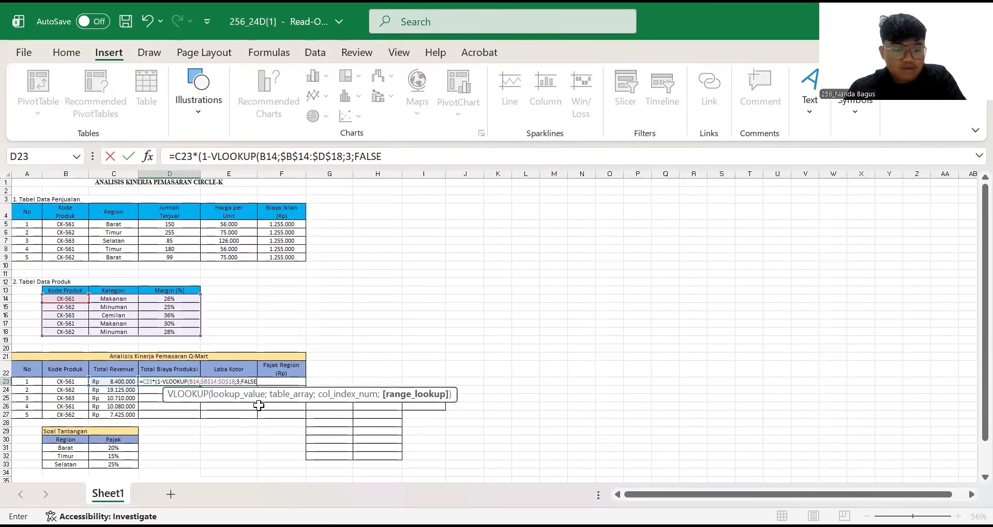
type("))")
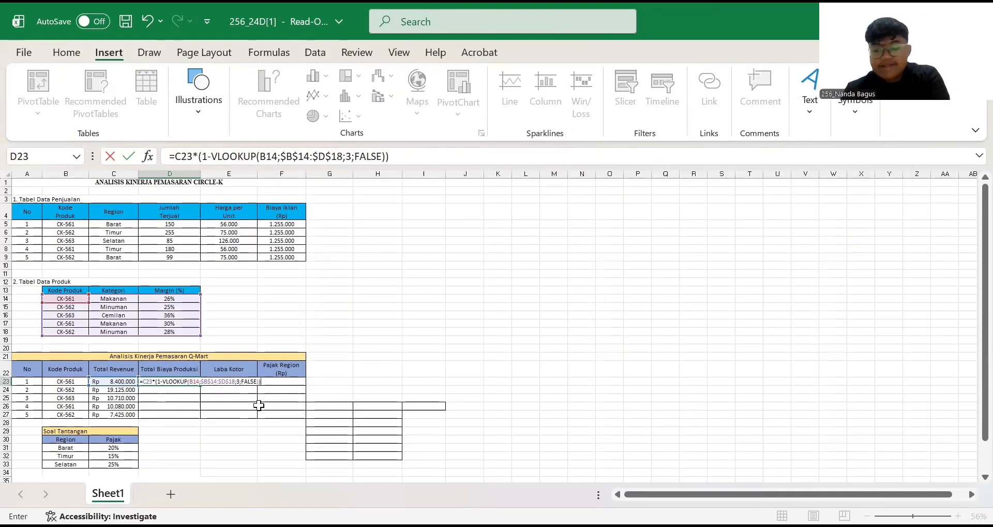
key("Return")
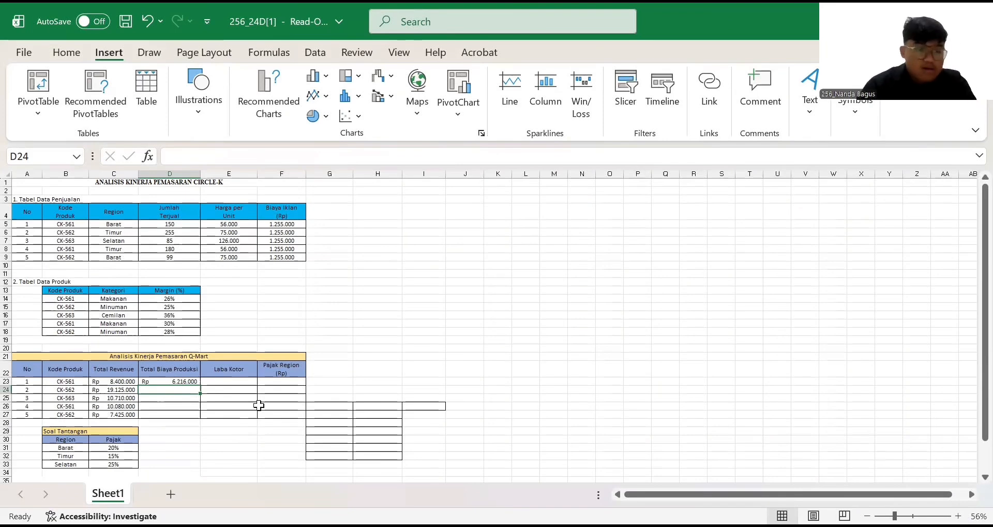
left_click(178, 381)
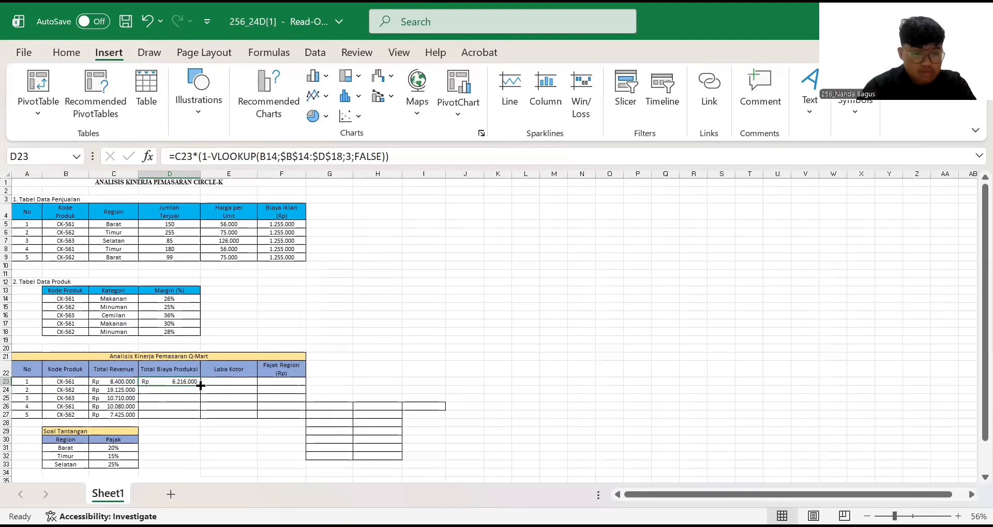
left_click_drag(201, 384, 202, 416)
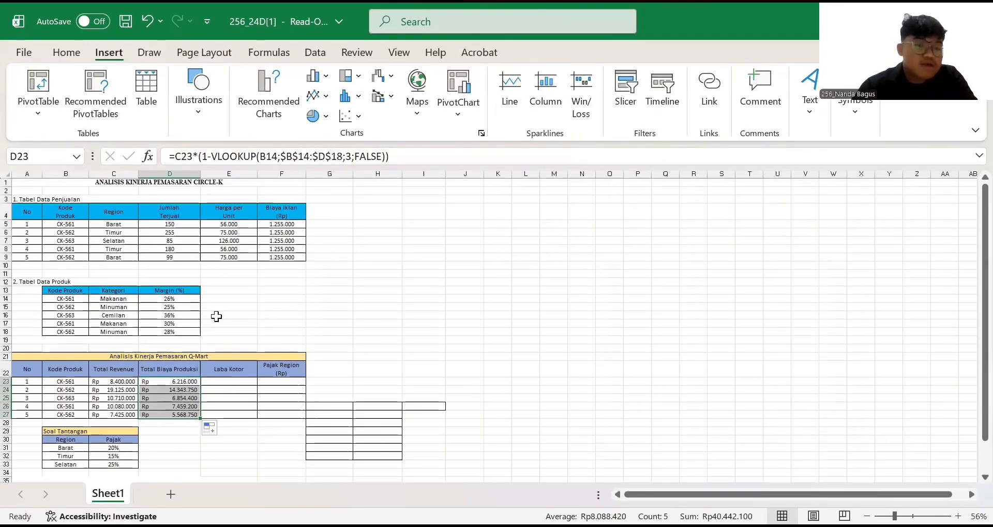
Step: Calculate Laba Kotor for the first product as =C23-D23-F5 in E23 and fill the formula down to E27
left_click(223, 381)
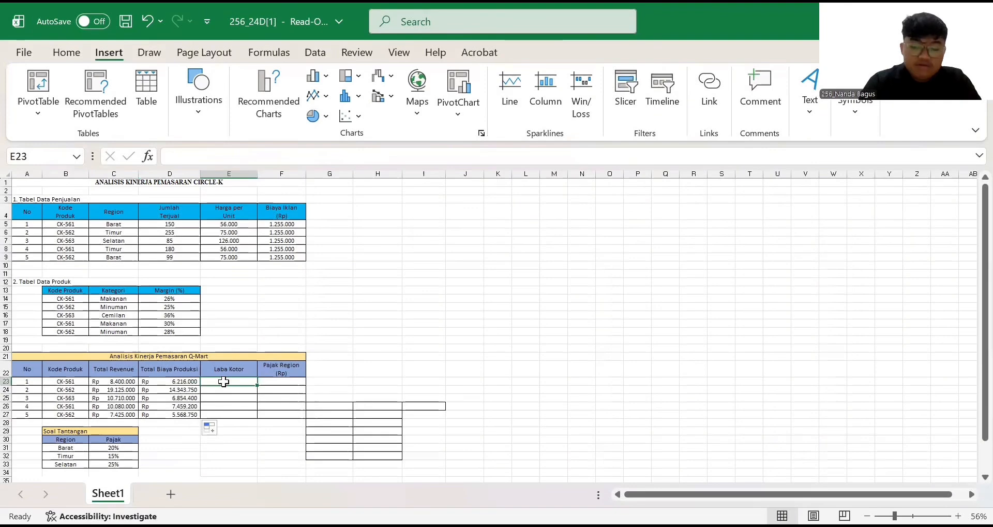
type("=")
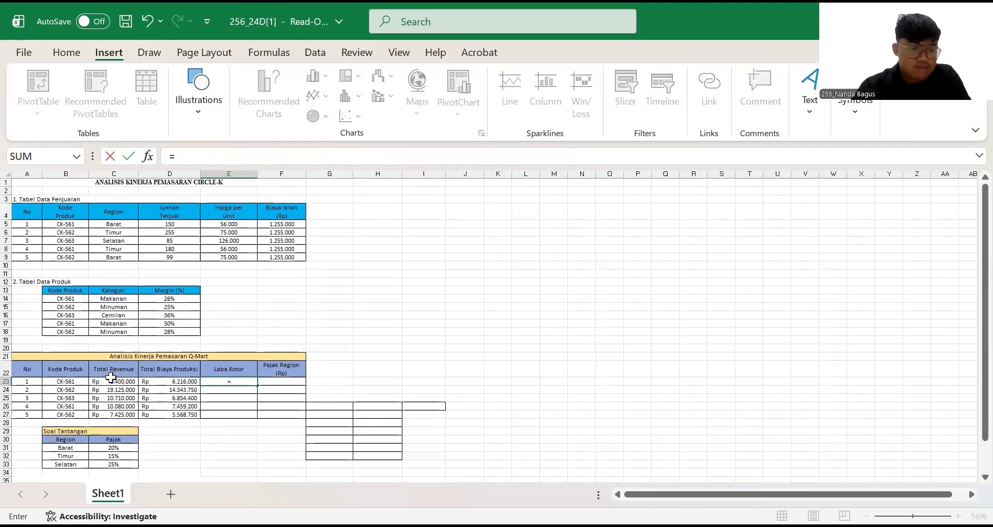
left_click(112, 378)
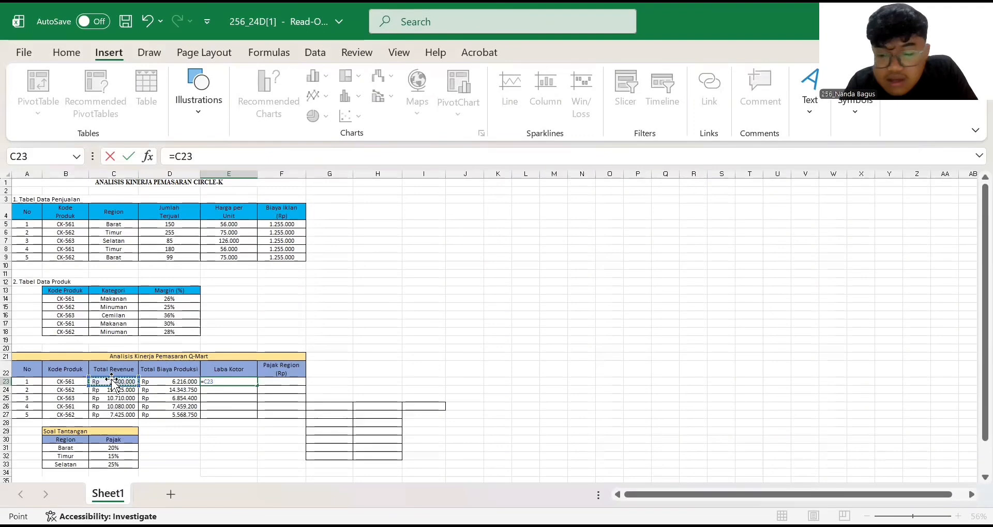
type("-")
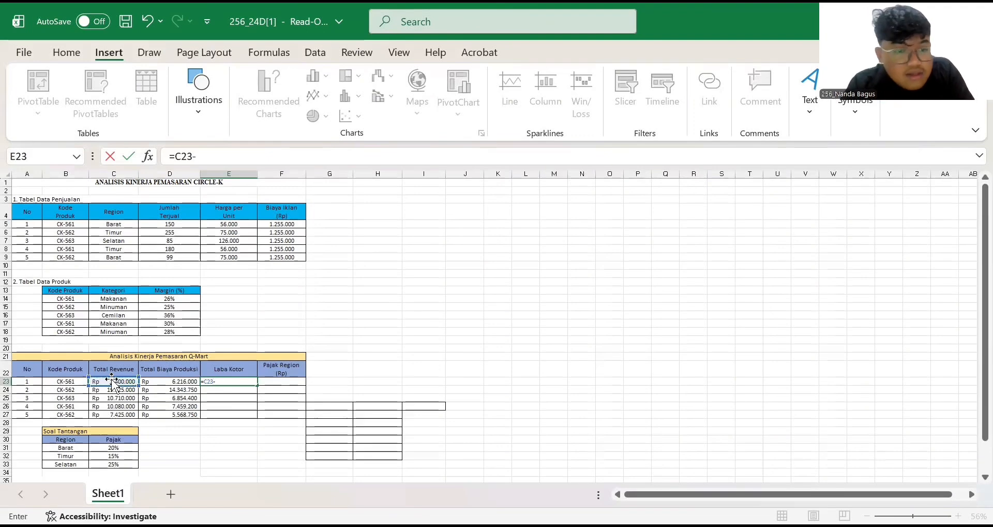
left_click(156, 382)
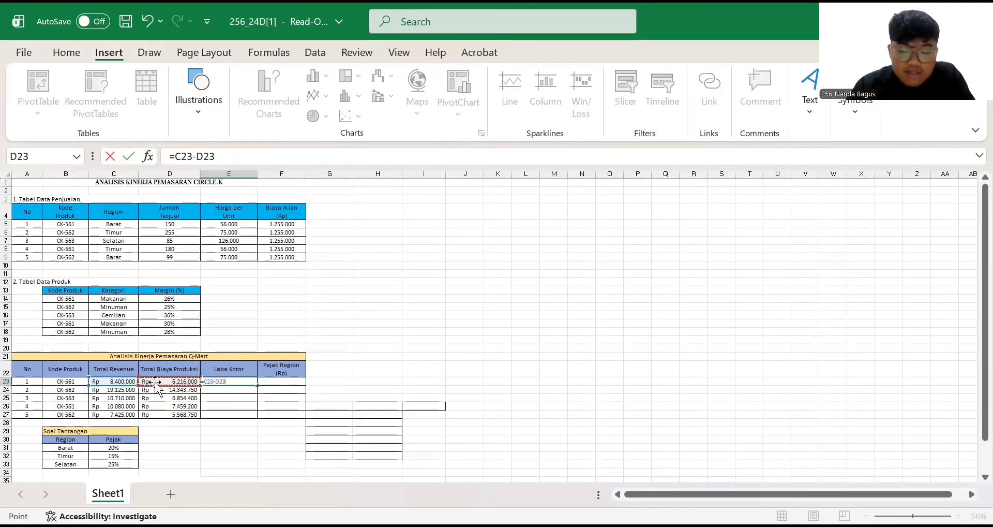
type("-")
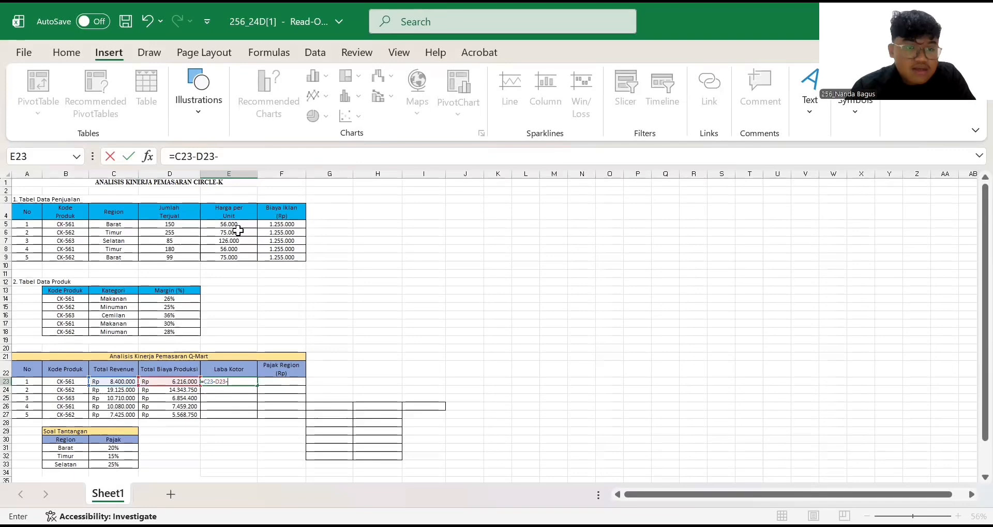
left_click(275, 224)
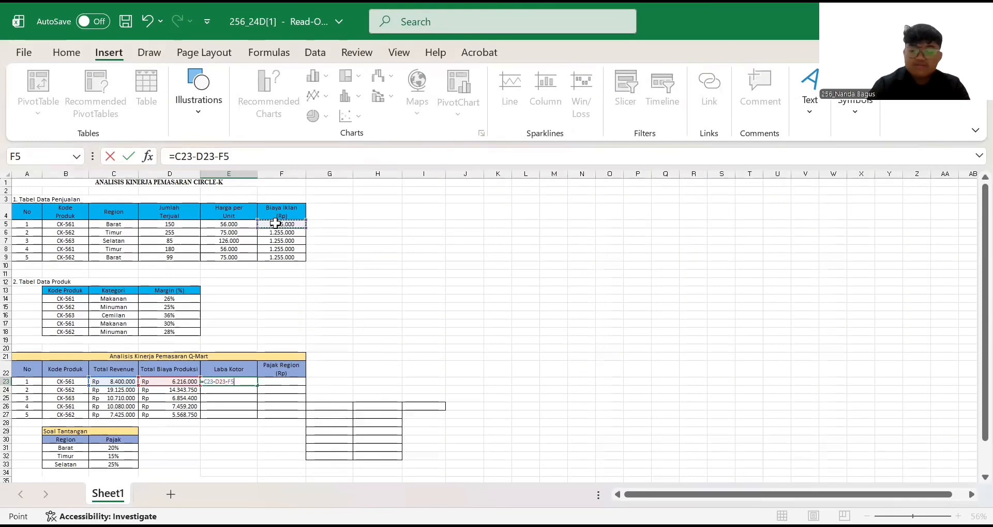
key("Return")
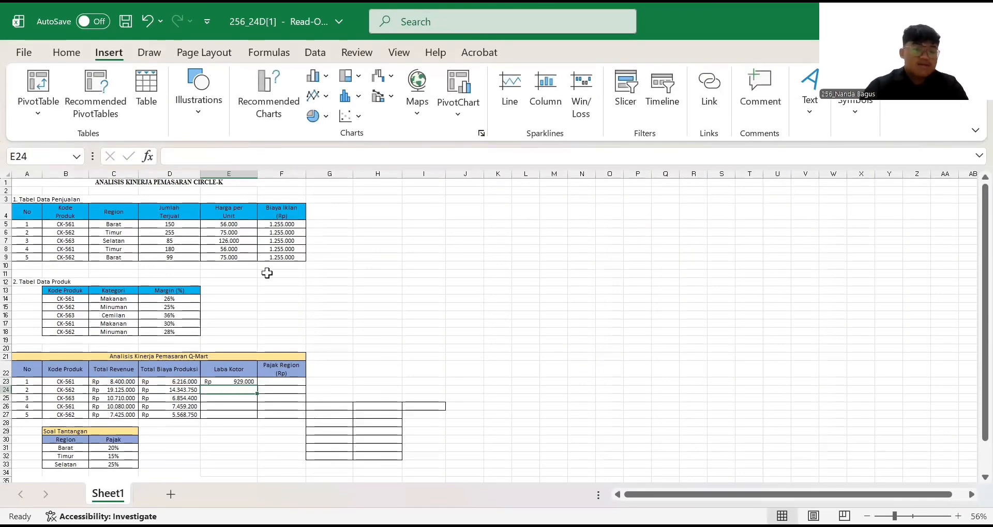
left_click(248, 380)
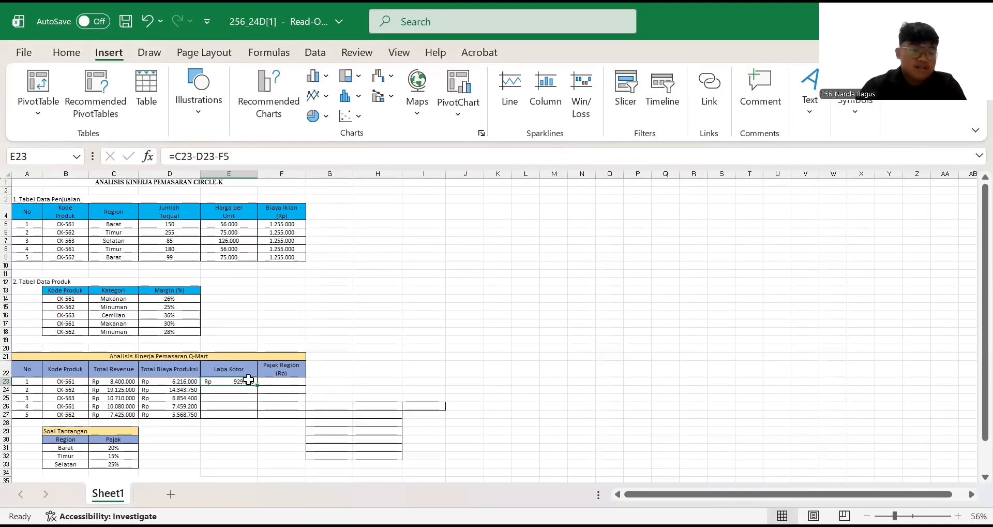
left_click_drag(256, 383, 255, 417)
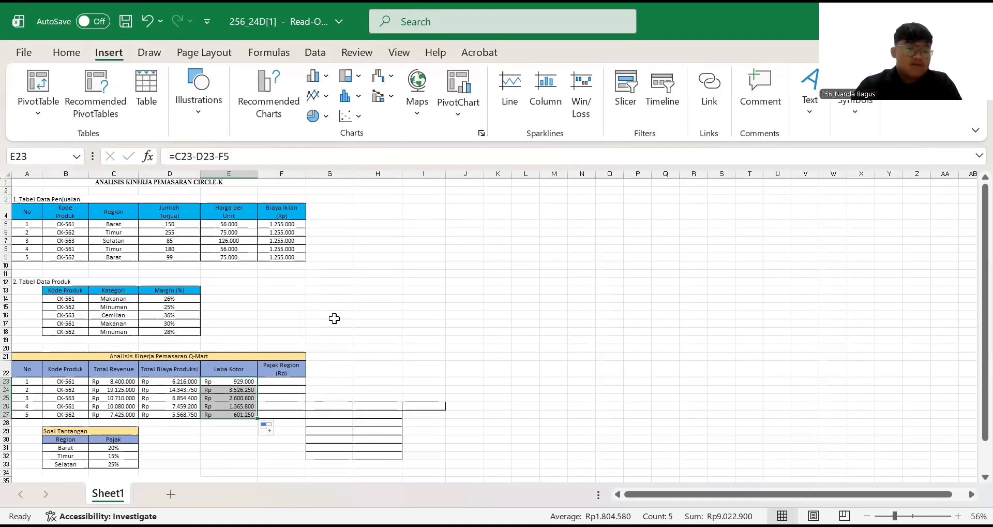
Step: Begin the Pajak Region formula in F23 with a VLOOKUP of region C5 in the absolute tax table range $B$31:$C$33
left_click(278, 382)
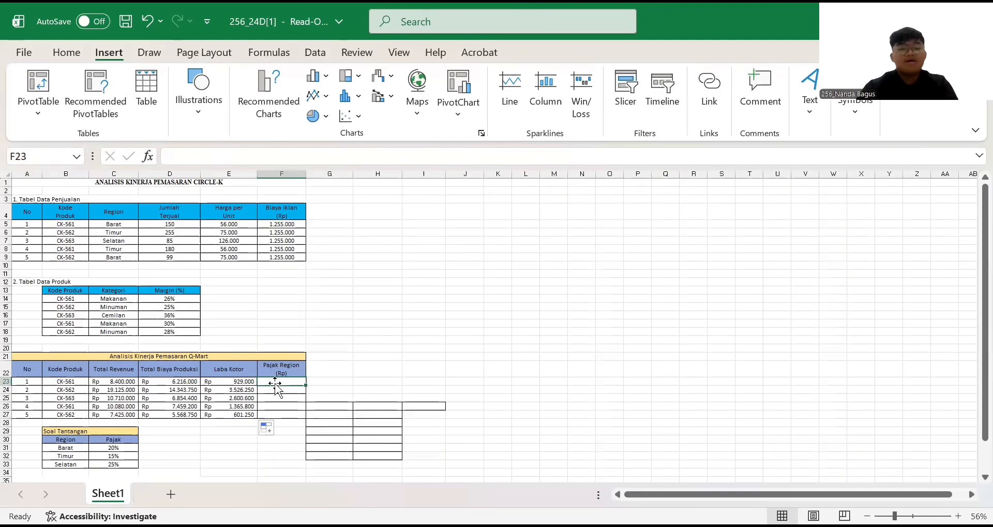
type("=")
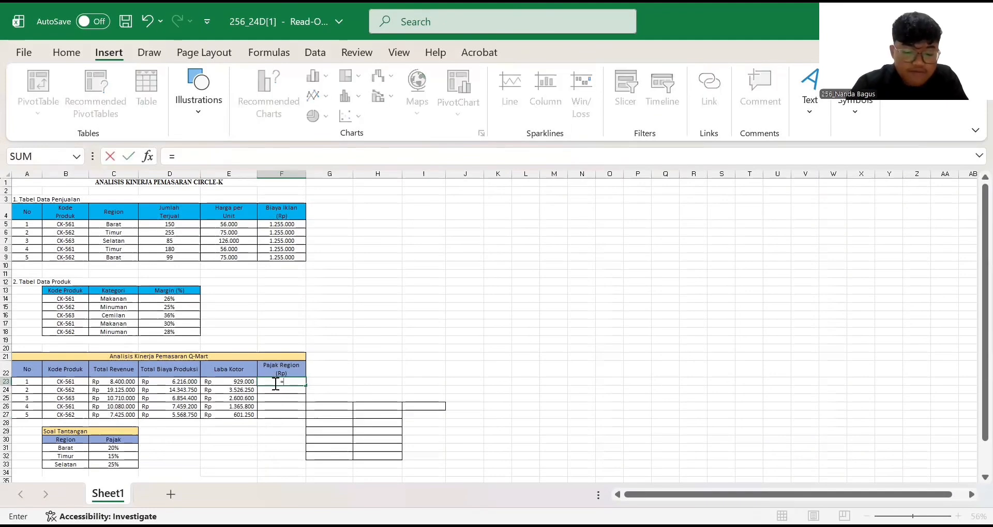
type("vlo")
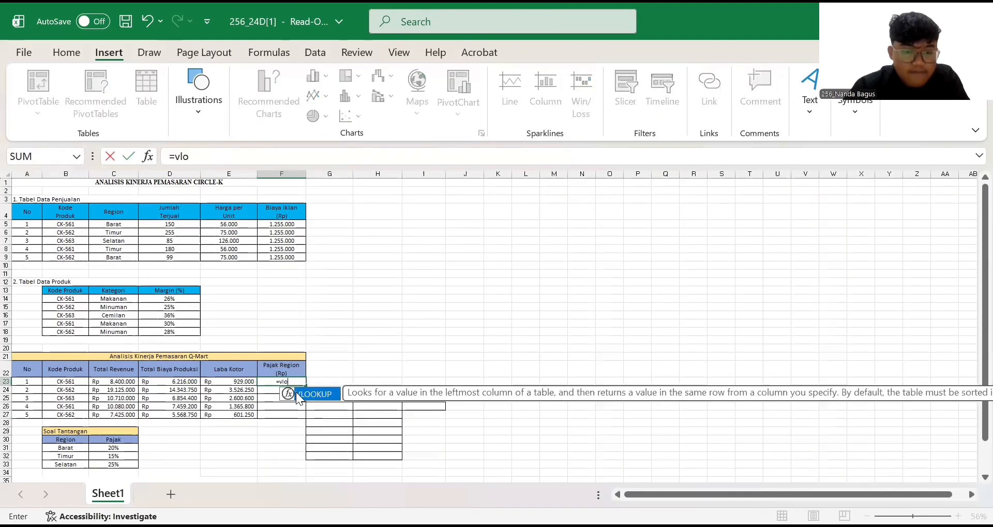
double_click(297, 393)
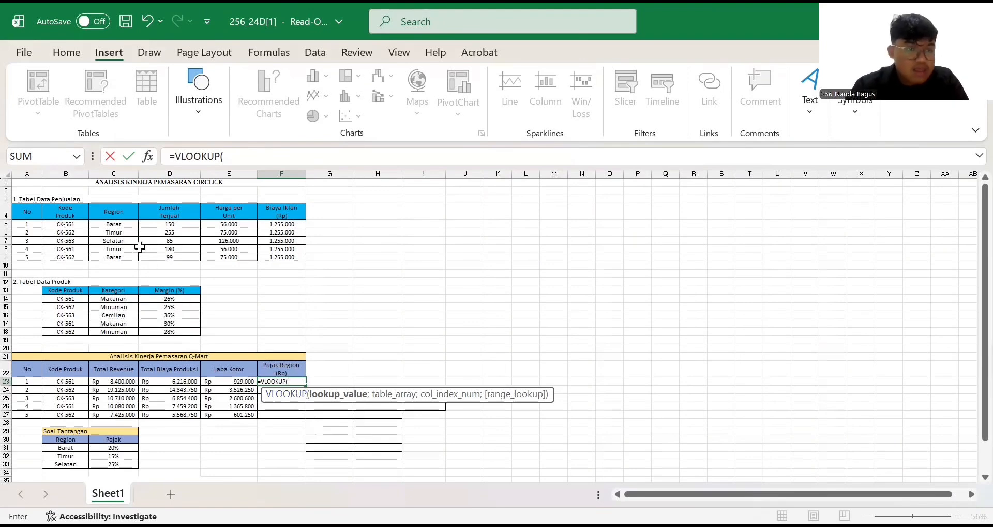
left_click(119, 224)
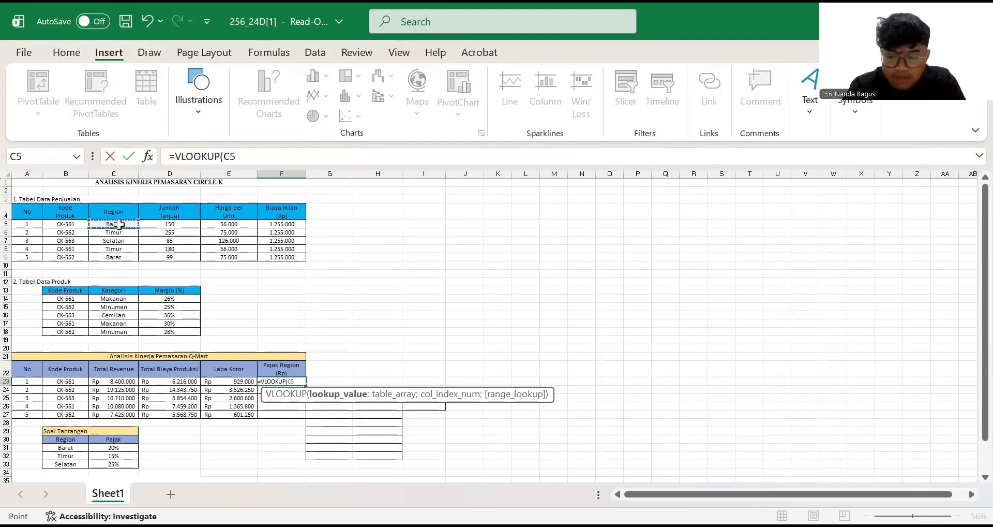
type(";")
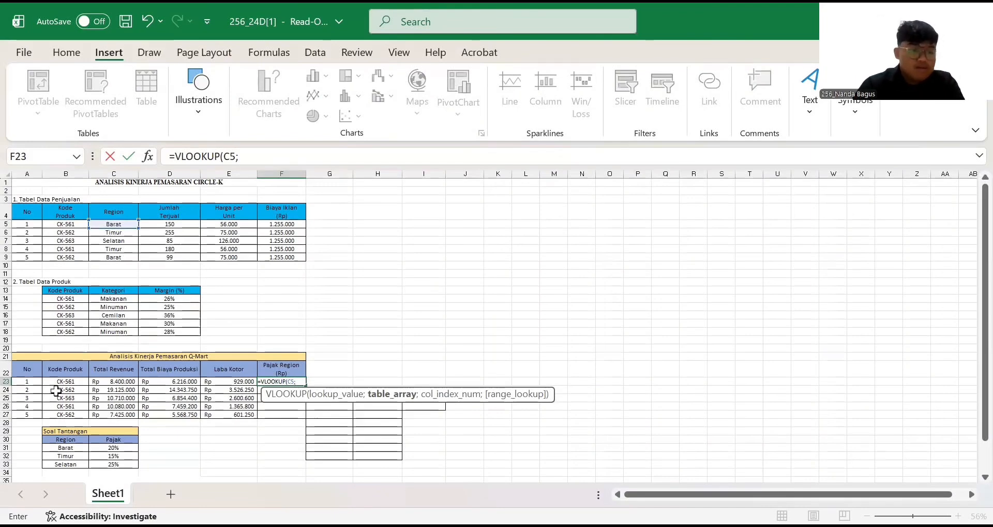
left_click(60, 448)
left_click_drag(60, 447, 108, 467)
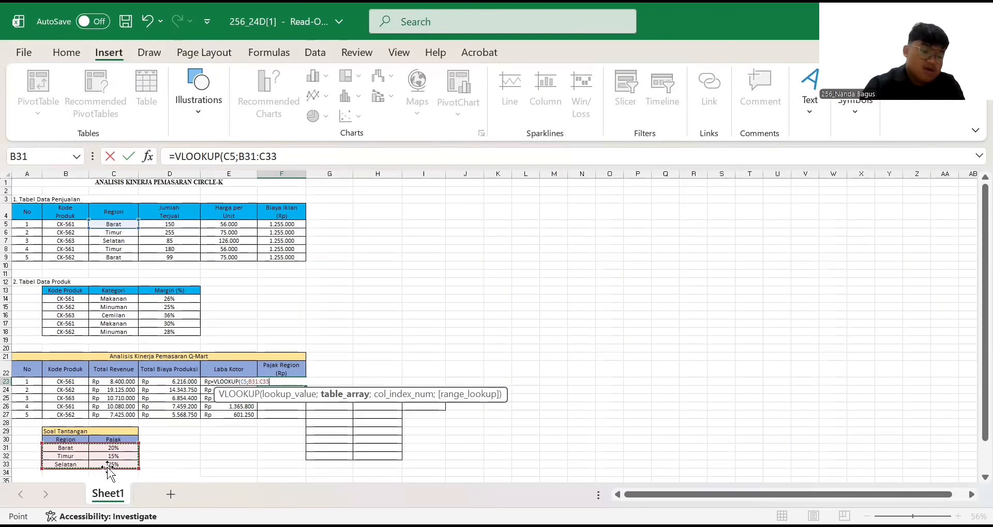
key("F4")
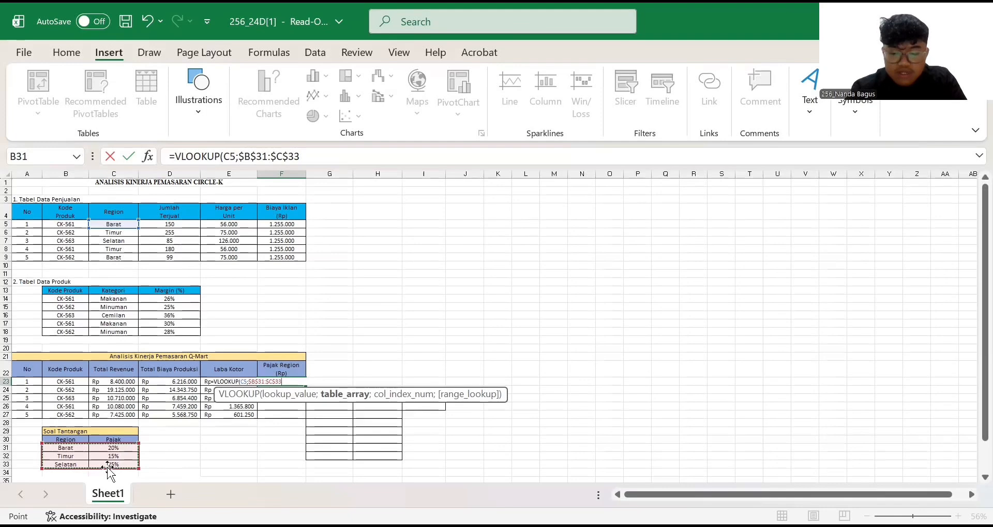
Step: Complete the Pajak Region formula in F23 with column index 2 and exact match FALSE, multiplied by the Total Revenue in C23
type(";")
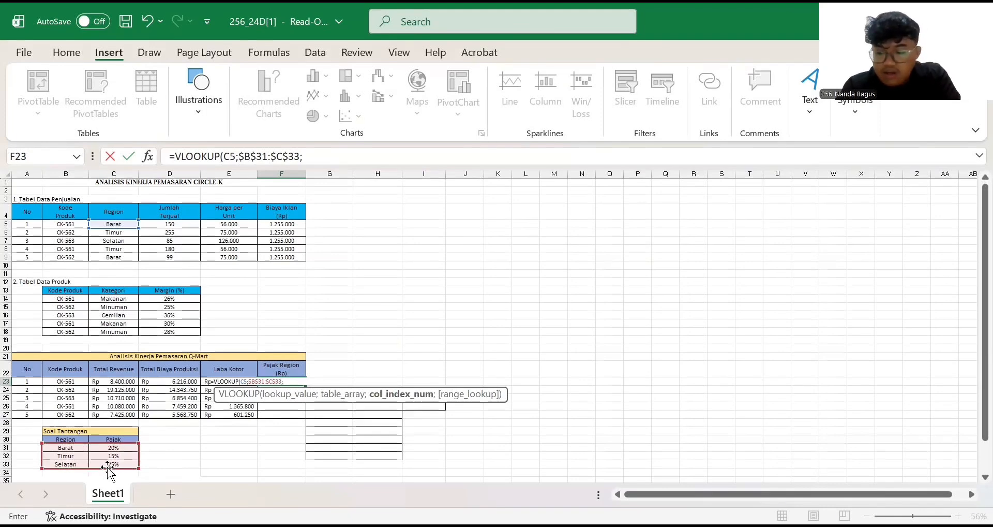
type("2")
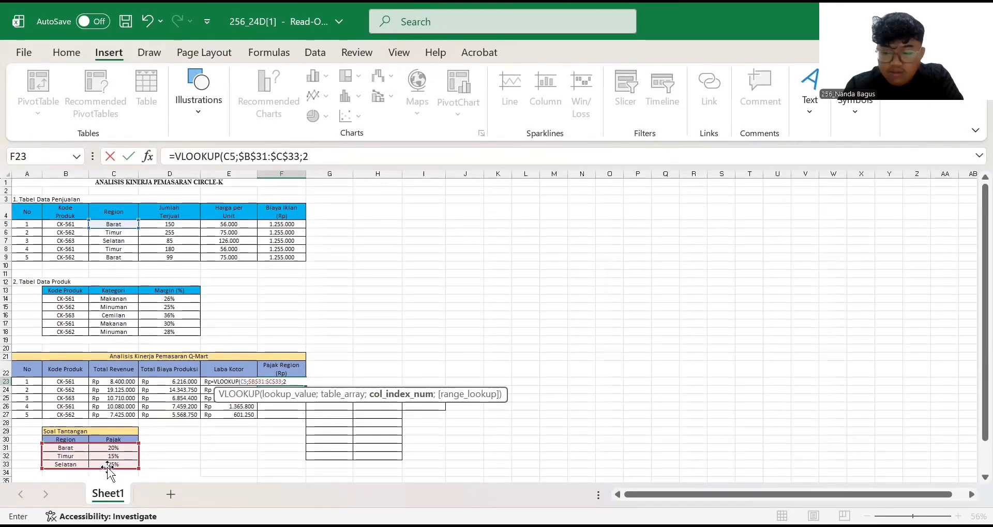
type(";")
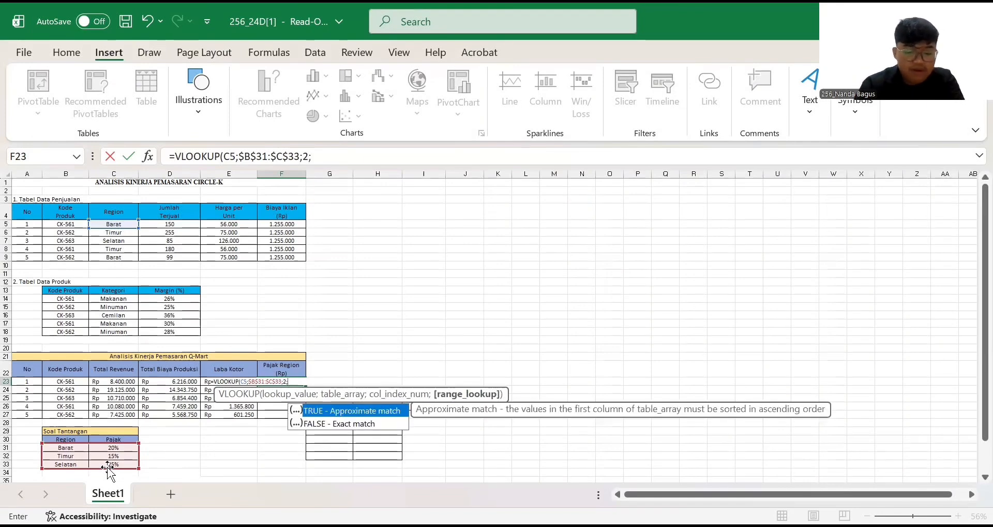
type("Fals")
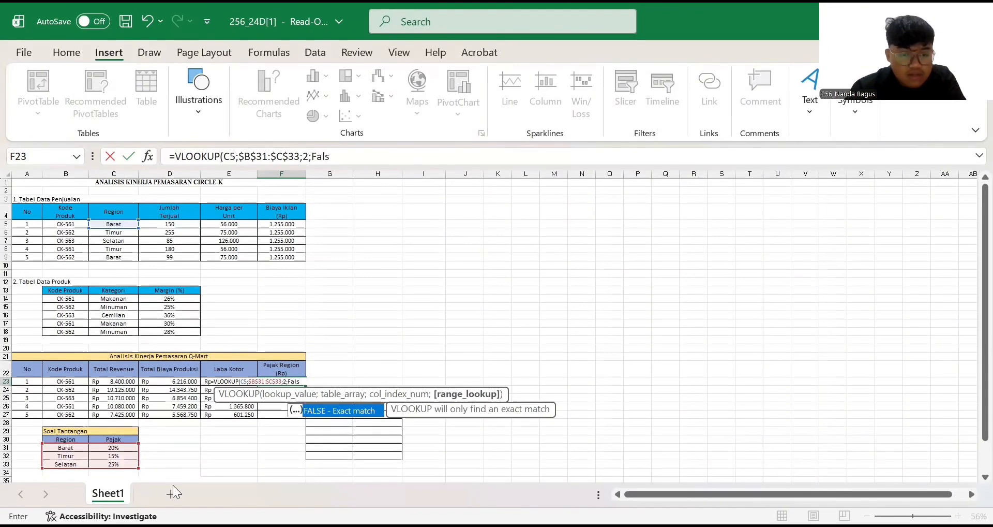
double_click(319, 410)
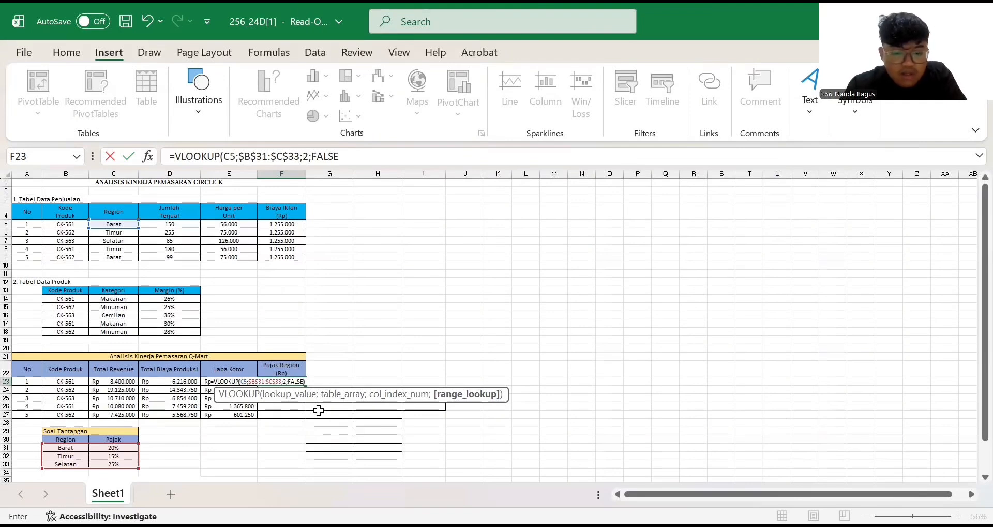
type(")*")
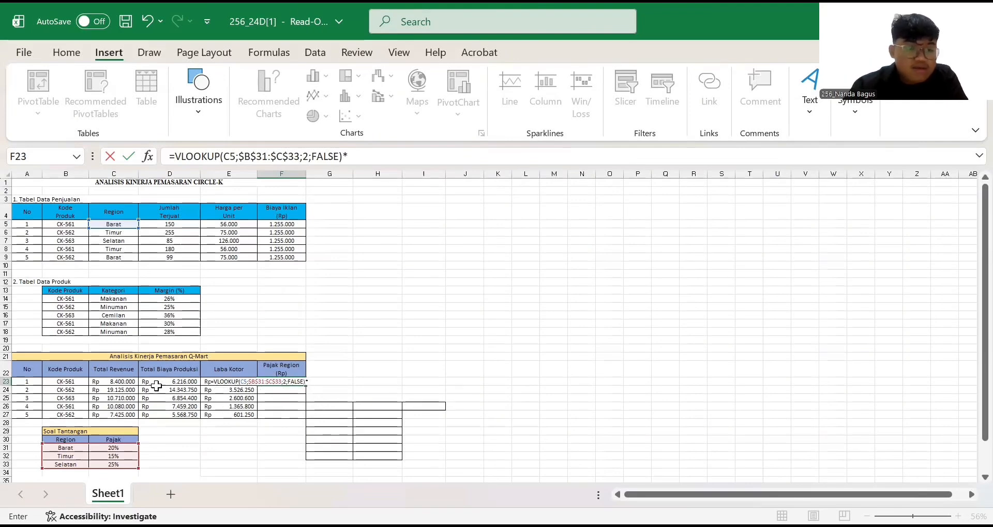
left_click(122, 382)
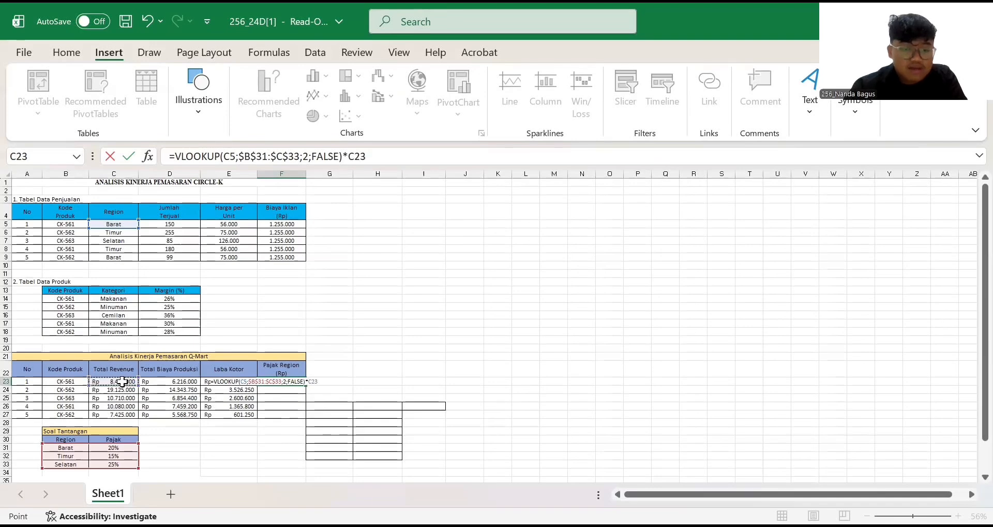
key("Return")
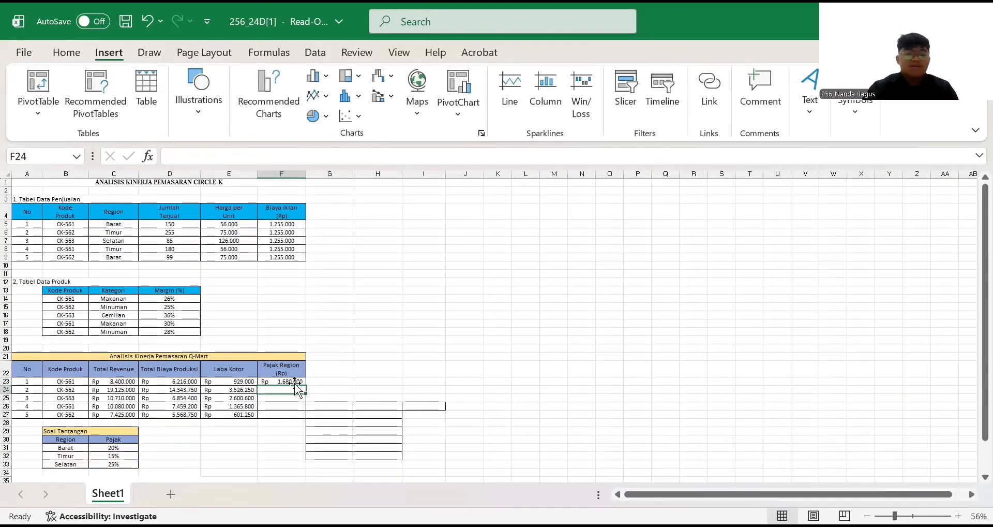
Step: Fill the Pajak Region formula from F23 down to F27
left_click(364, 345)
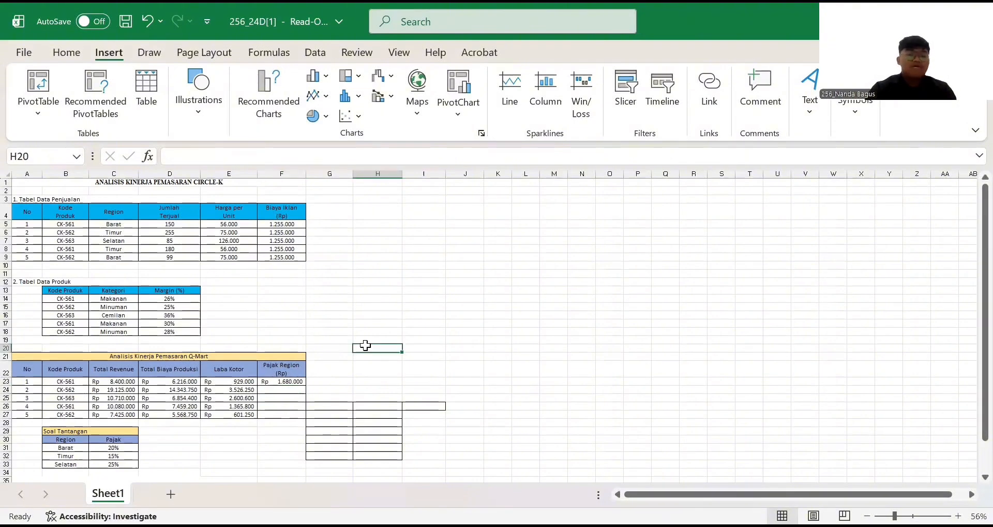
left_click(288, 380)
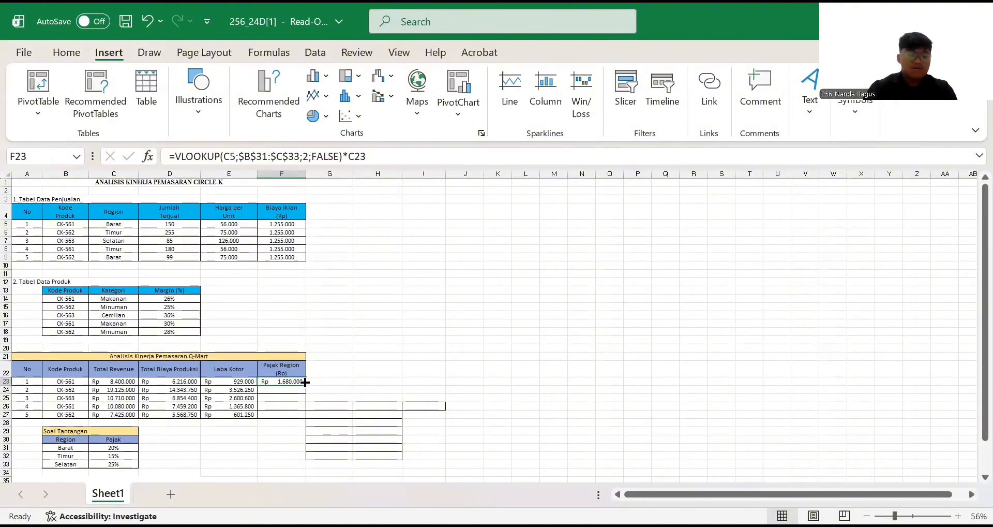
left_click_drag(305, 381, 305, 417)
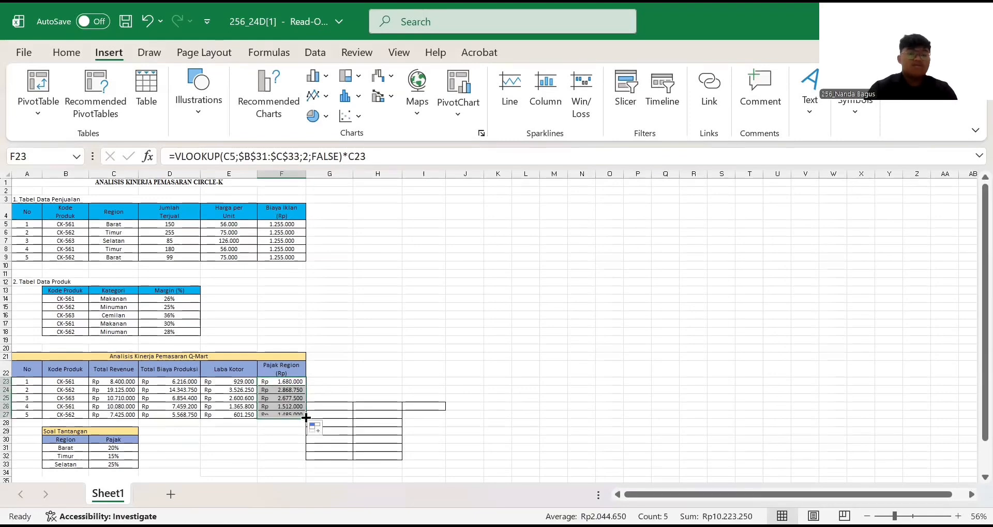